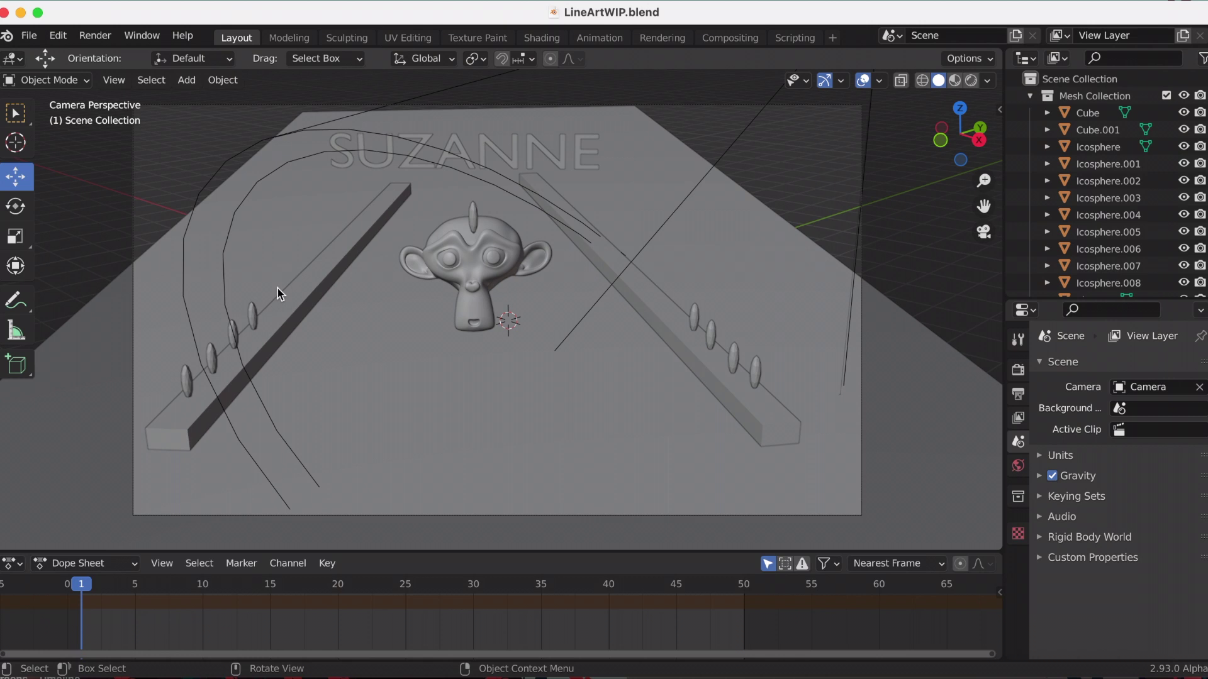
Collapse Mesh Collection in the Outliner, then hide and reshow it and the Light.
{"action": "left_click", "coordinate": [1030, 95]}
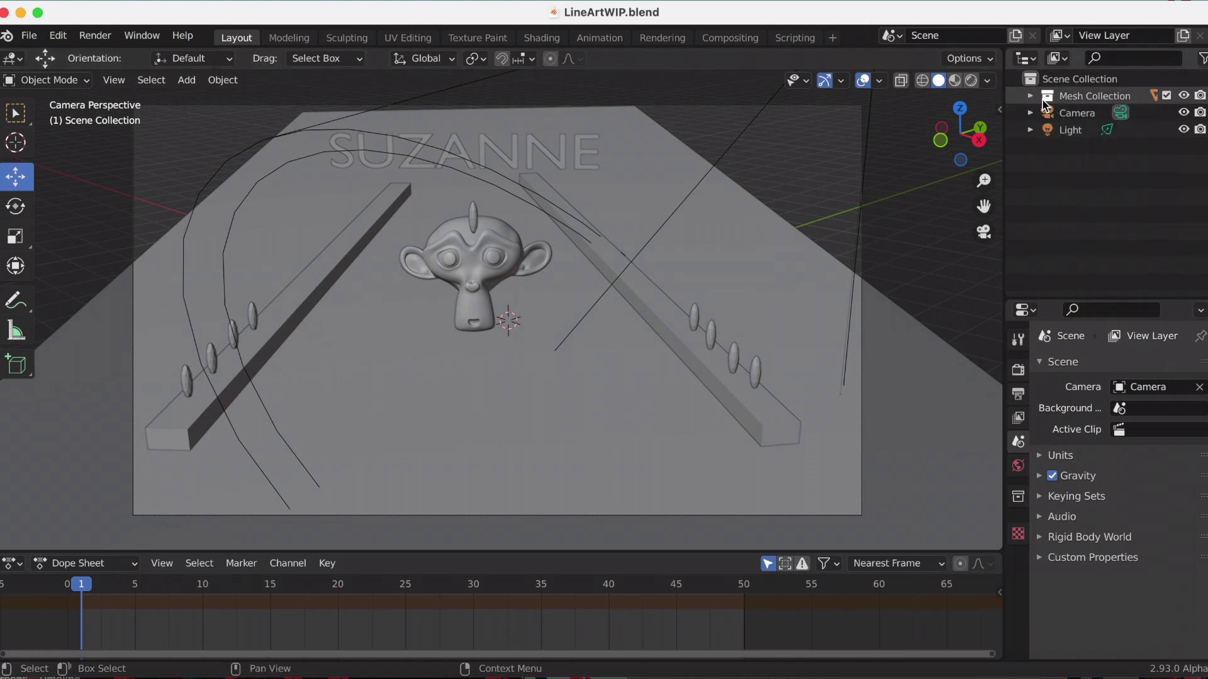
{"action": "left_click", "coordinate": [1183, 95]}
{"action": "left_click", "coordinate": [1183, 96]}
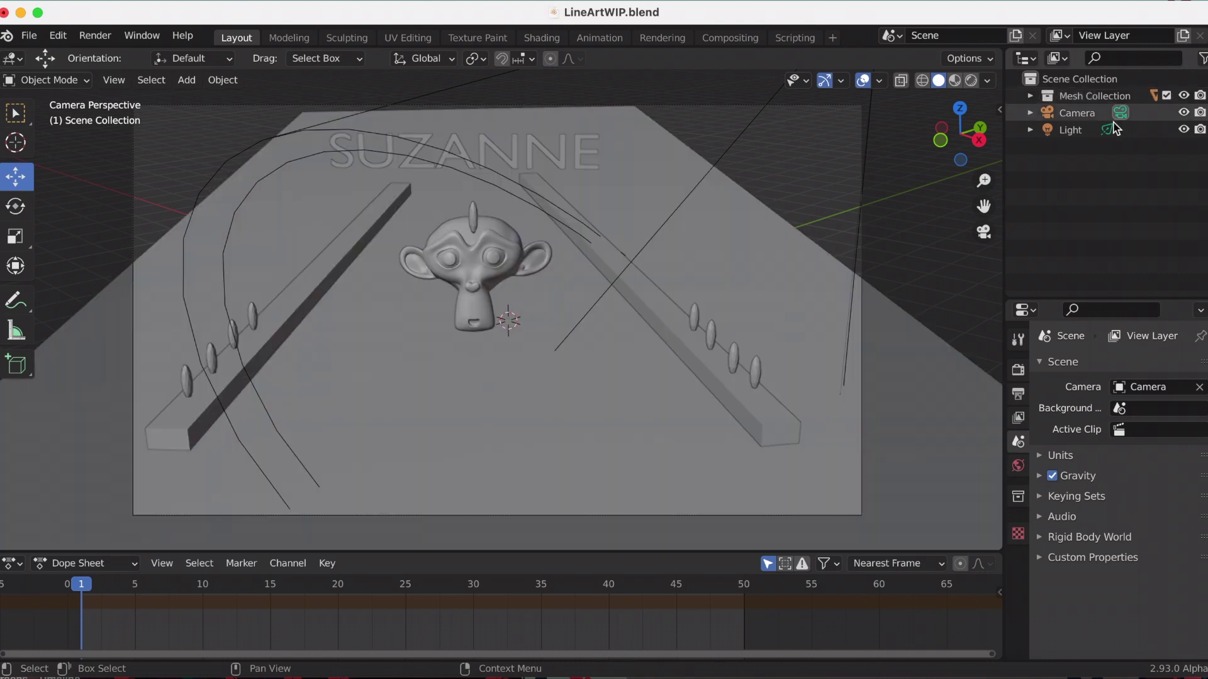
{"action": "left_click", "coordinate": [1183, 129]}
{"action": "left_click", "coordinate": [1183, 129]}
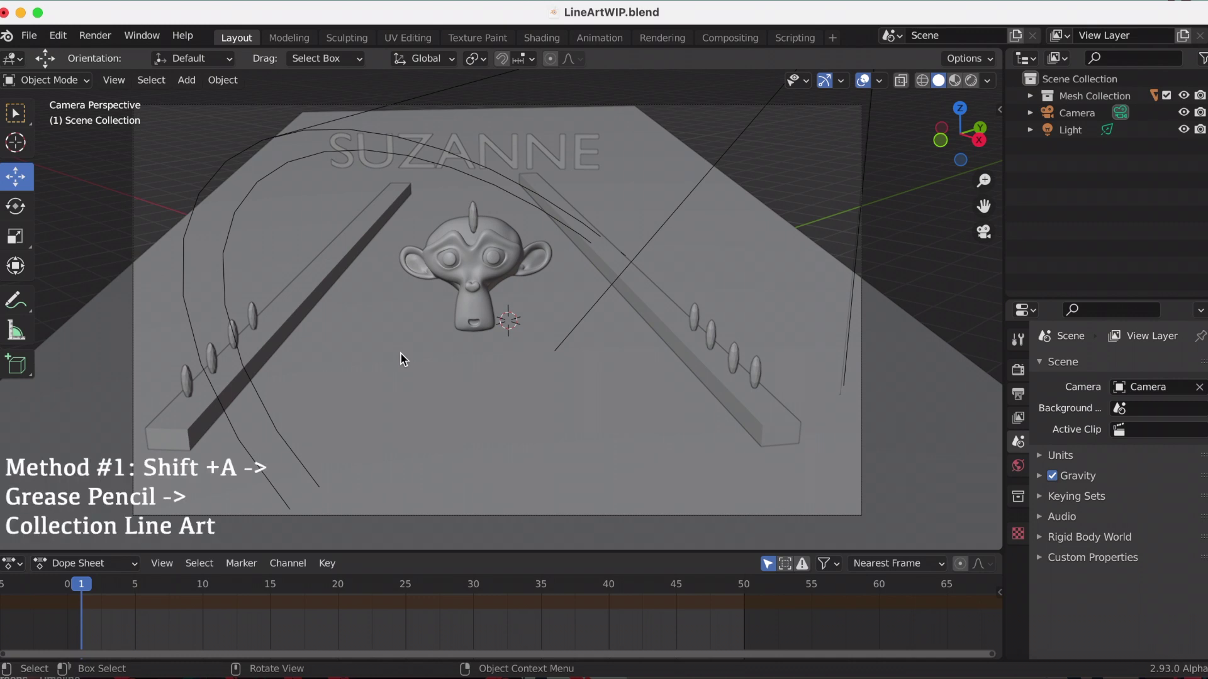
Bring up the Shift+A Add menu at its Grease Pencil entries.
{"action": "key", "text": "shift+a"}
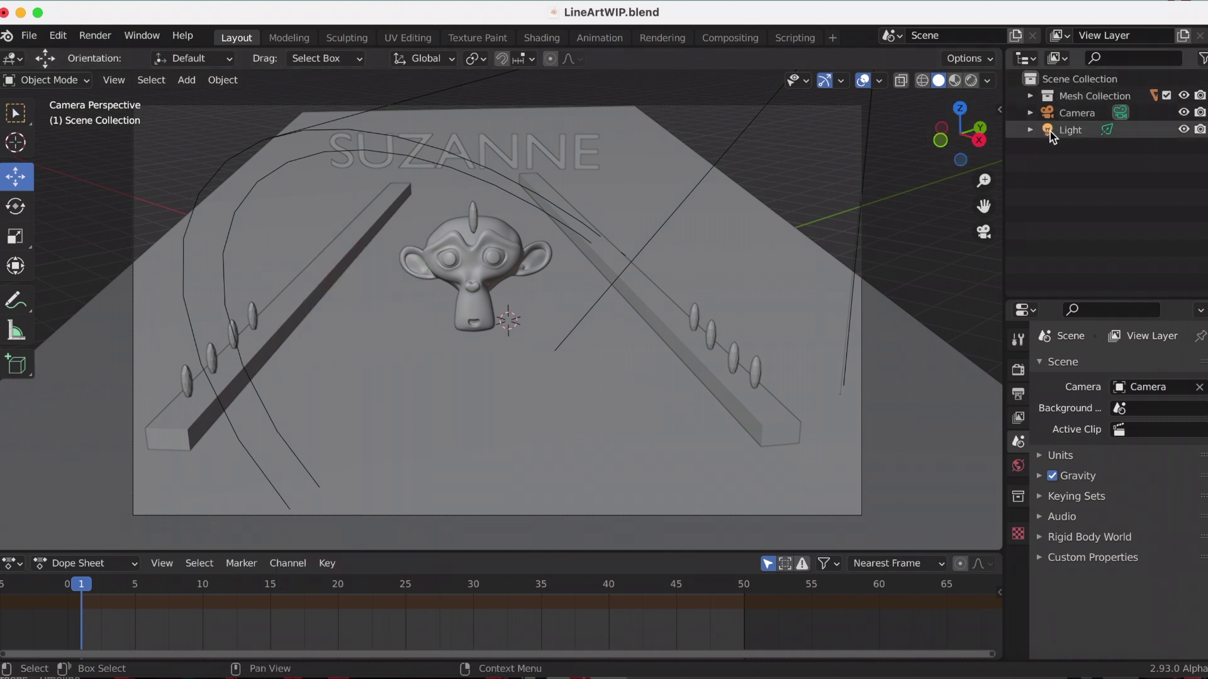
{"action": "key", "text": "shift+a"}
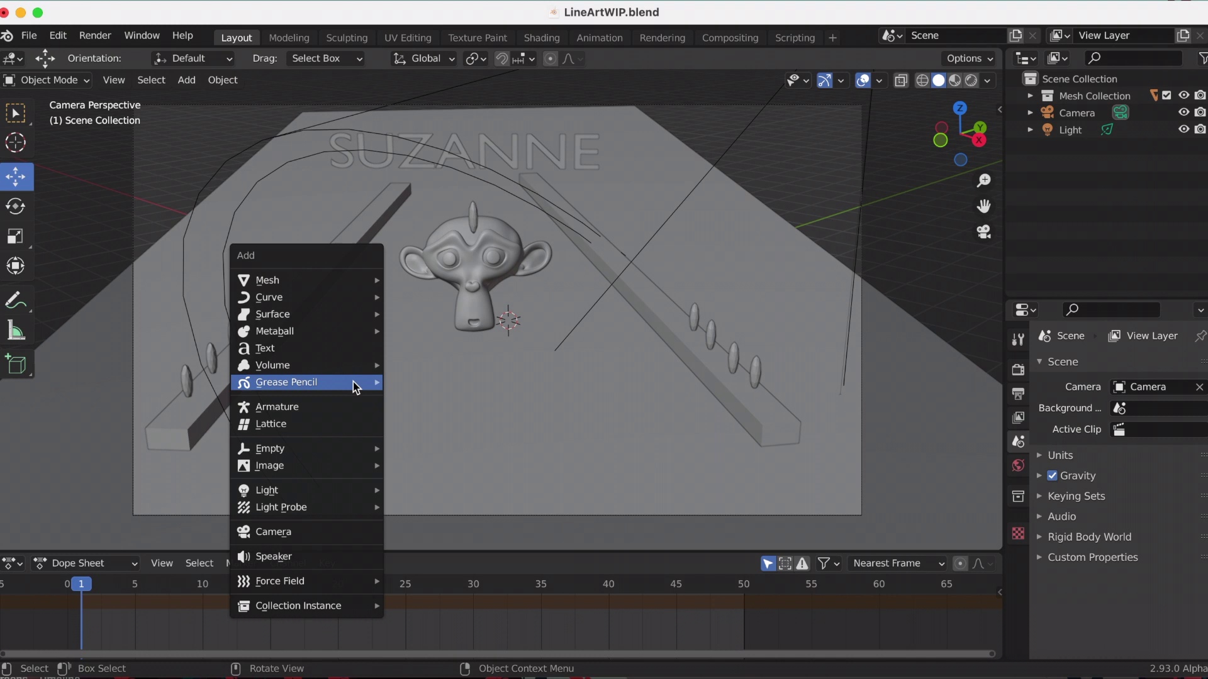
{"action": "mouse_move", "coordinate": [356, 387]}
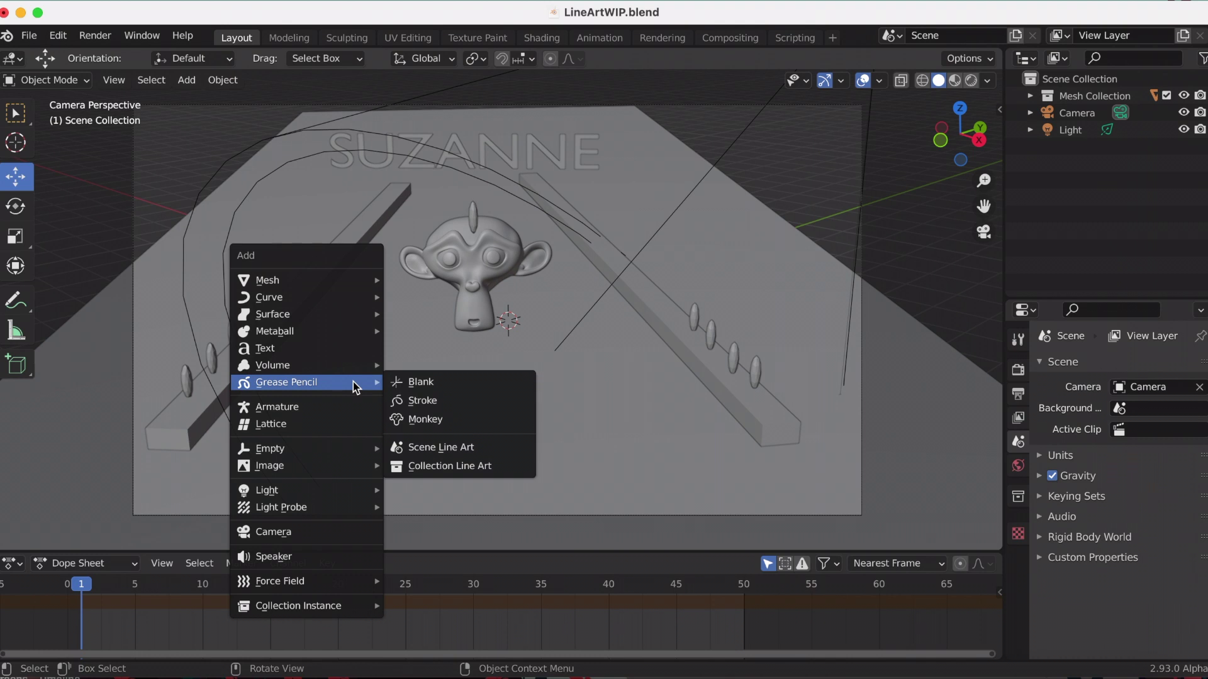
Add a Collection Line Art object and look over its modifier settings.
{"action": "left_click", "coordinate": [458, 472]}
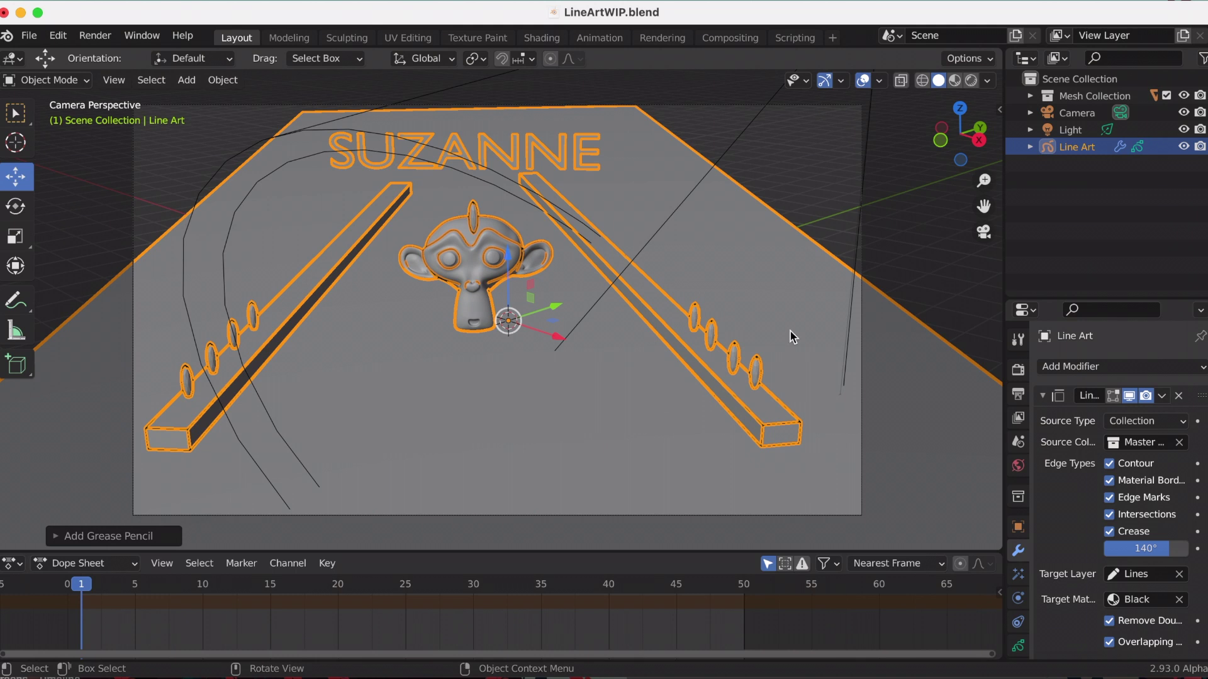
{"action": "scroll", "coordinate": [1063, 415], "scroll_direction": "down", "scroll_amount": 3}
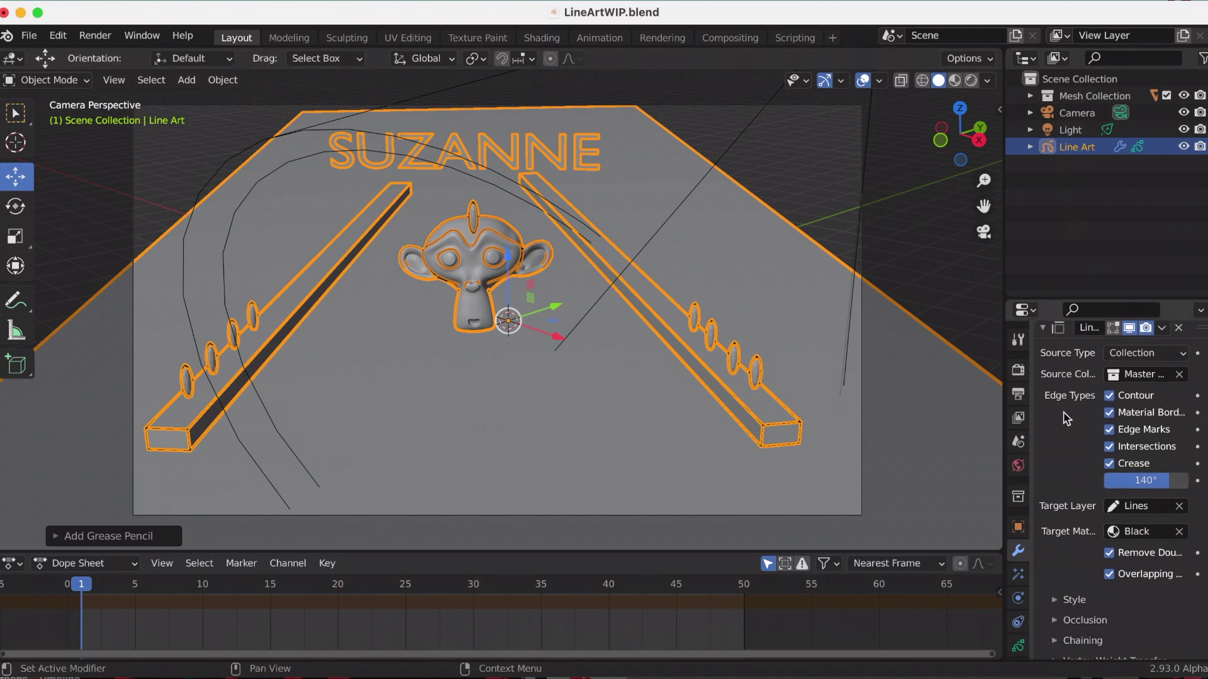
{"action": "scroll", "coordinate": [1066, 419], "scroll_direction": "down", "scroll_amount": 1}
{"action": "scroll", "coordinate": [1066, 418], "scroll_direction": "up", "scroll_amount": 2}
{"action": "scroll", "coordinate": [1067, 418], "scroll_direction": "down", "scroll_amount": 2}
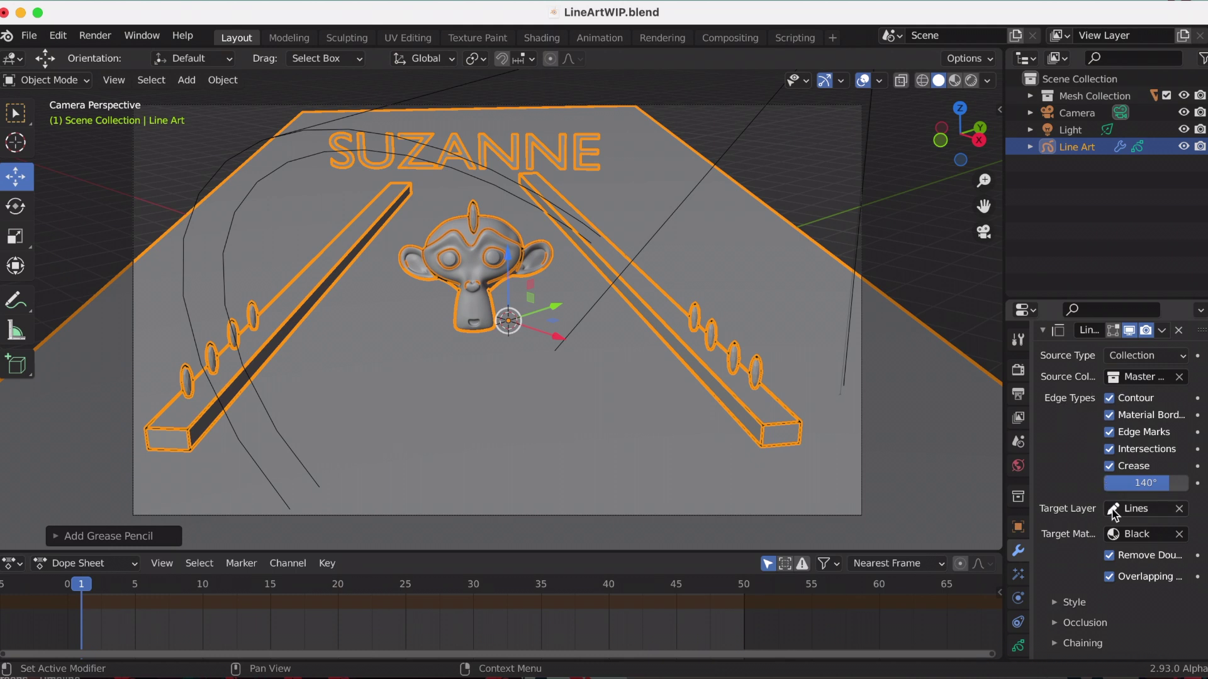
Deselect everything and play the animation to preview the black line art.
{"action": "left_click", "coordinate": [152, 80]}
{"action": "left_click", "coordinate": [155, 120]}
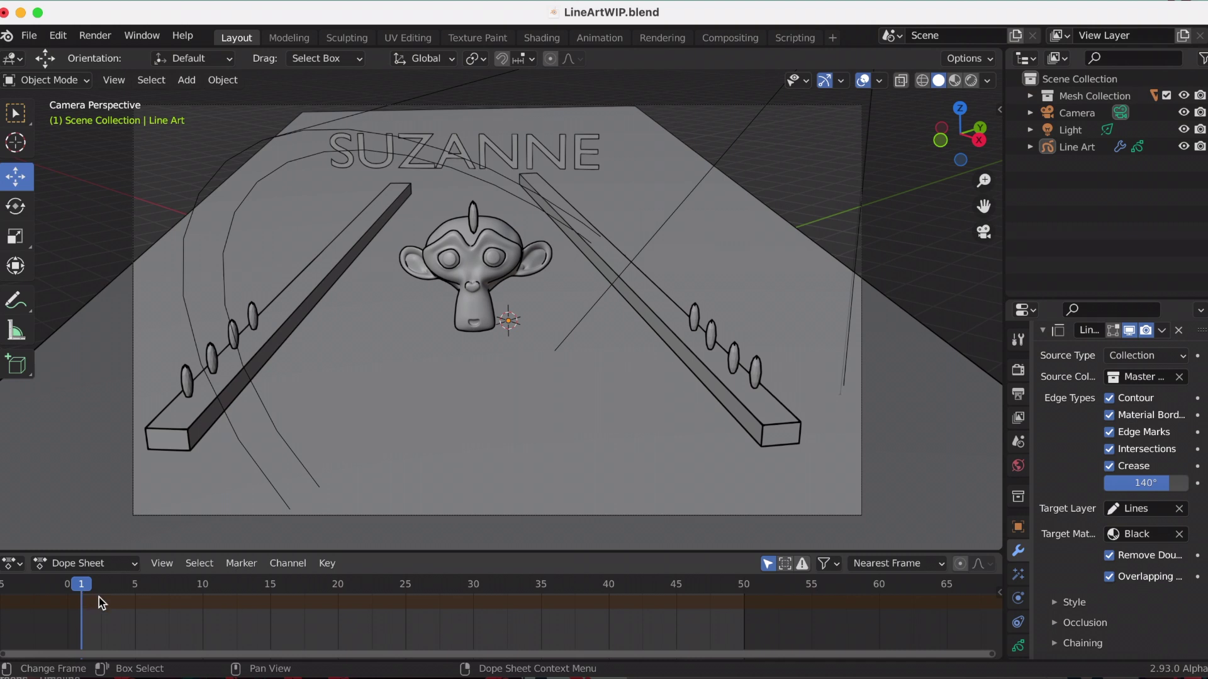
{"action": "key", "text": "space"}
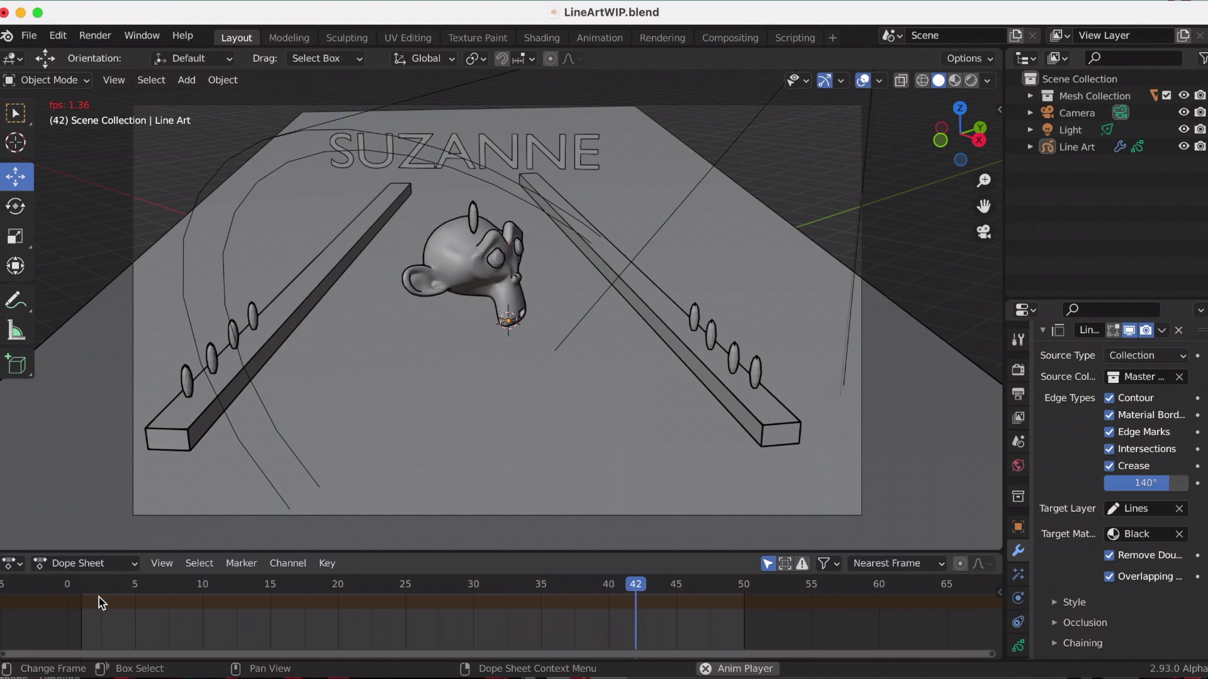
{"action": "key", "text": "space"}
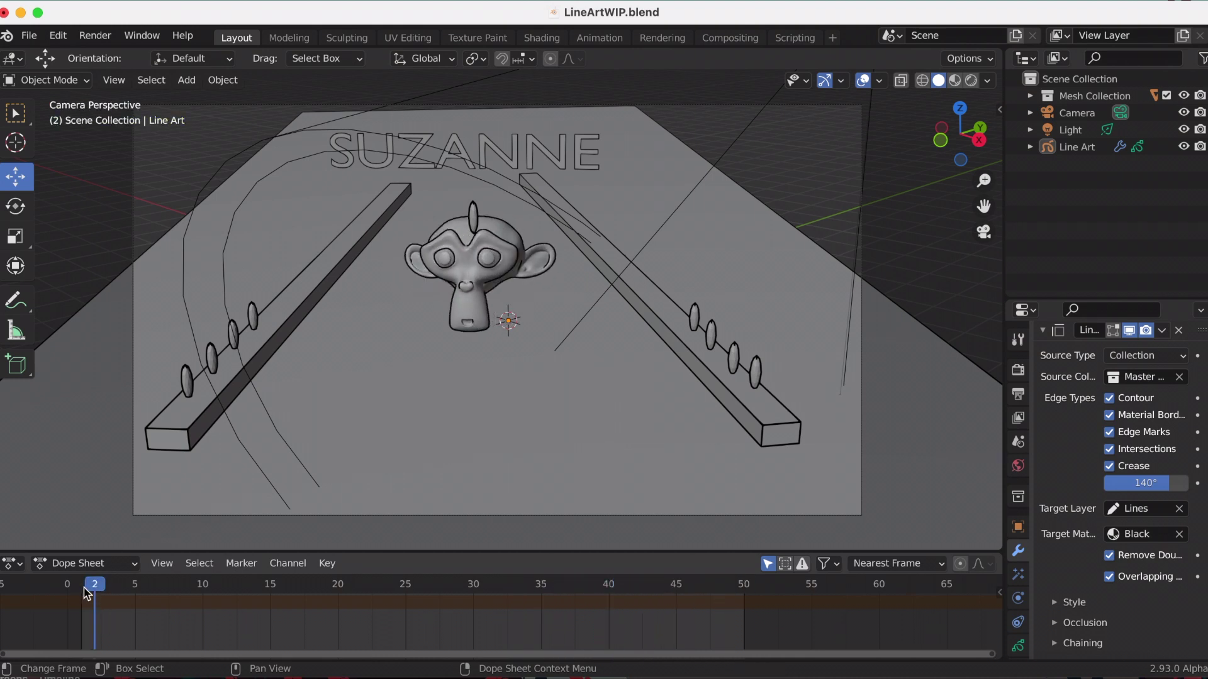
Return to frame 1 and toggle Crease and Contour lines off and back on.
{"action": "left_click", "coordinate": [85, 589]}
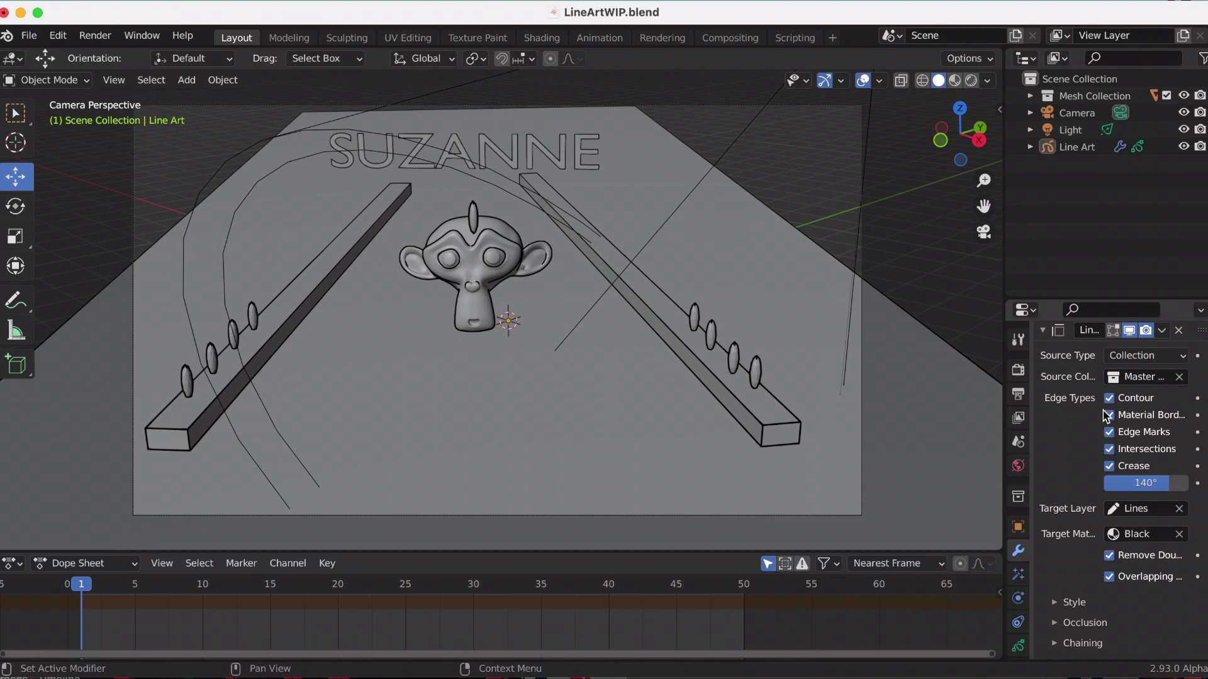
{"action": "left_click", "coordinate": [1109, 466]}
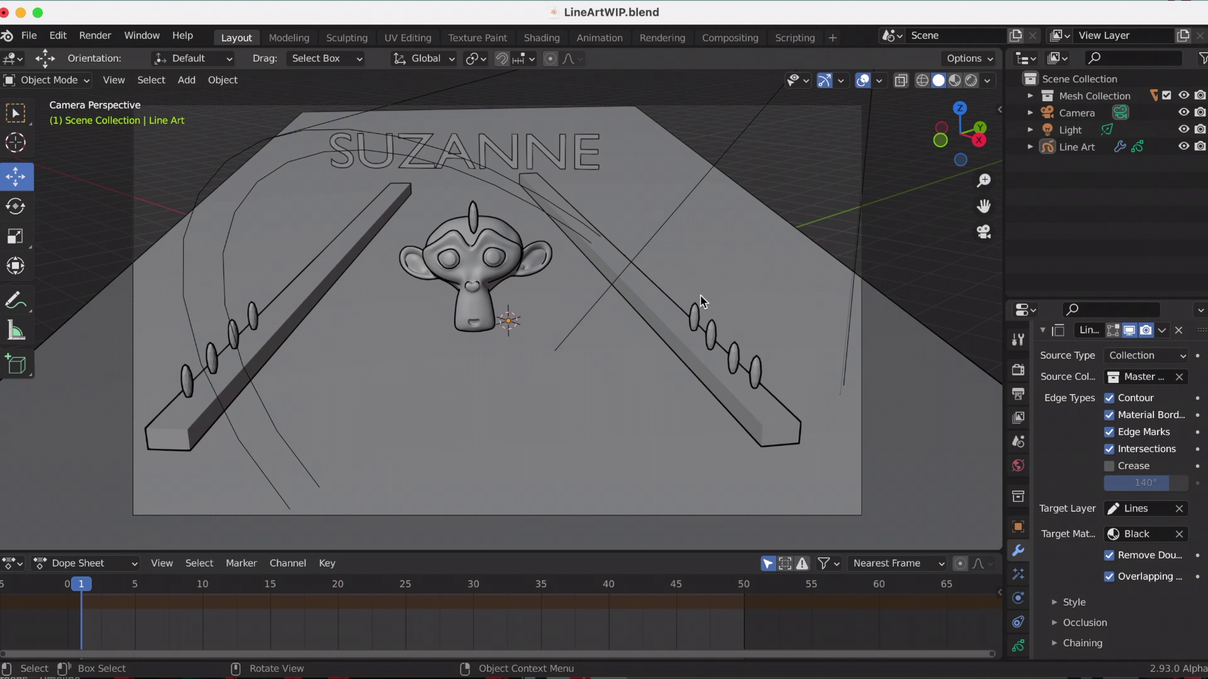
{"action": "left_click", "coordinate": [1109, 467]}
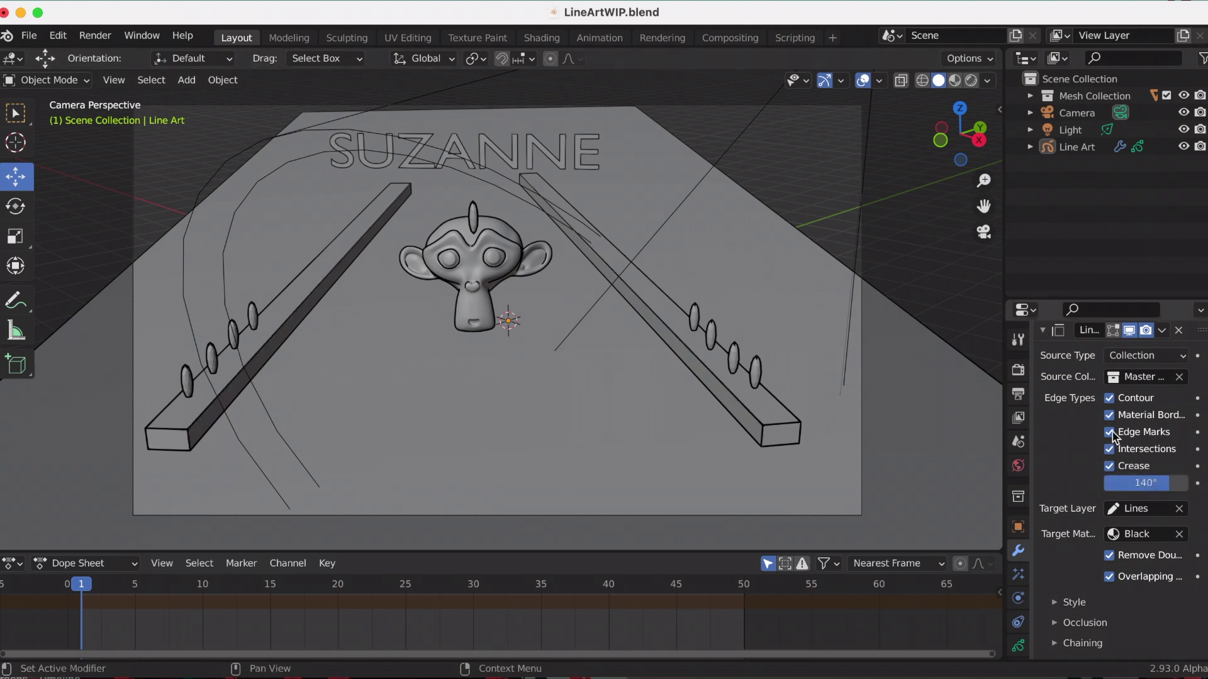
{"action": "left_click", "coordinate": [1109, 399]}
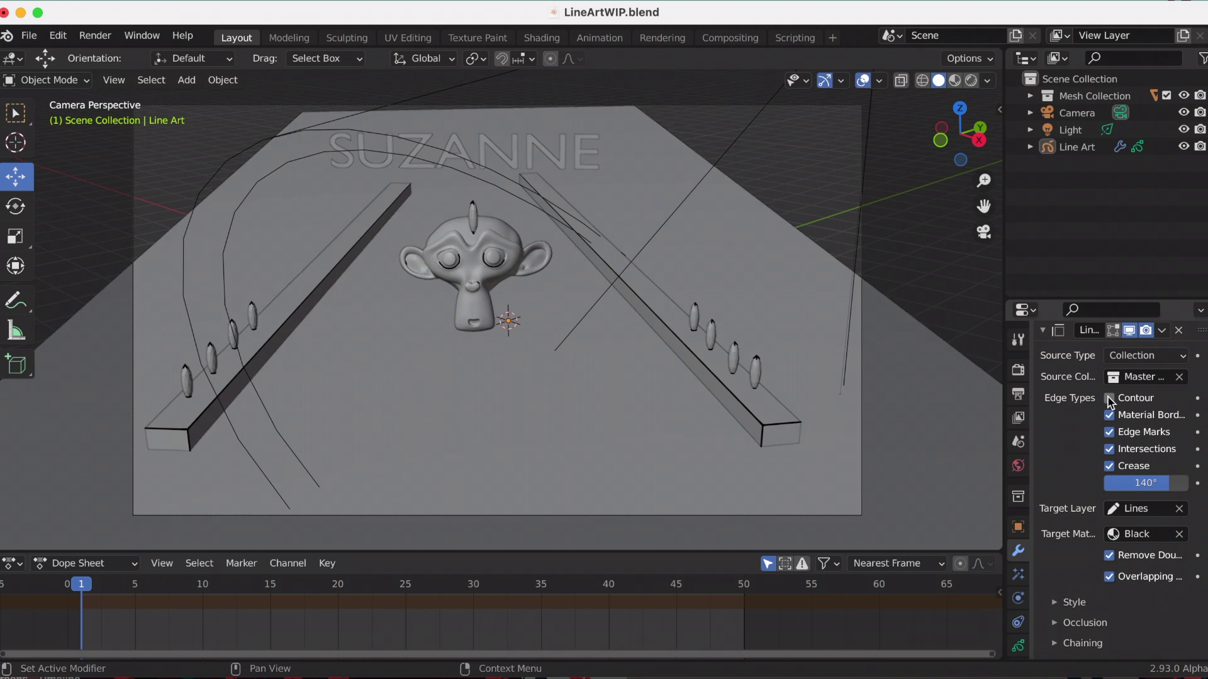
{"action": "left_click", "coordinate": [1110, 399]}
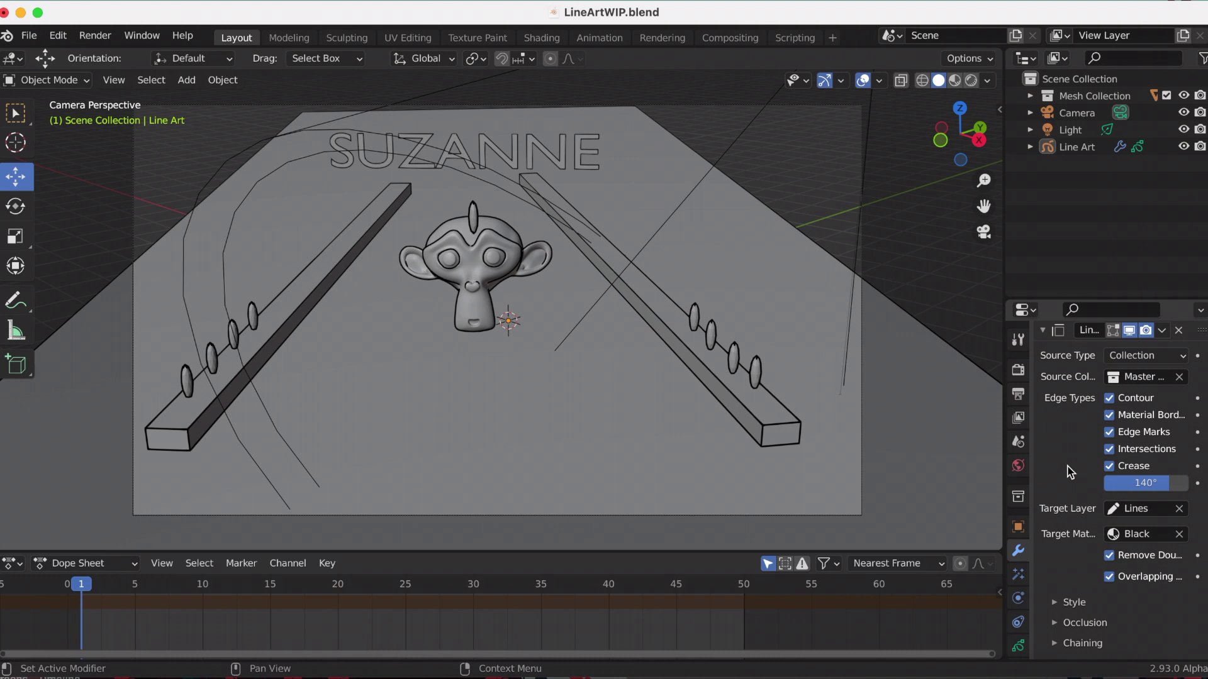
{"action": "scroll", "coordinate": [1081, 443], "scroll_direction": "down", "scroll_amount": 2}
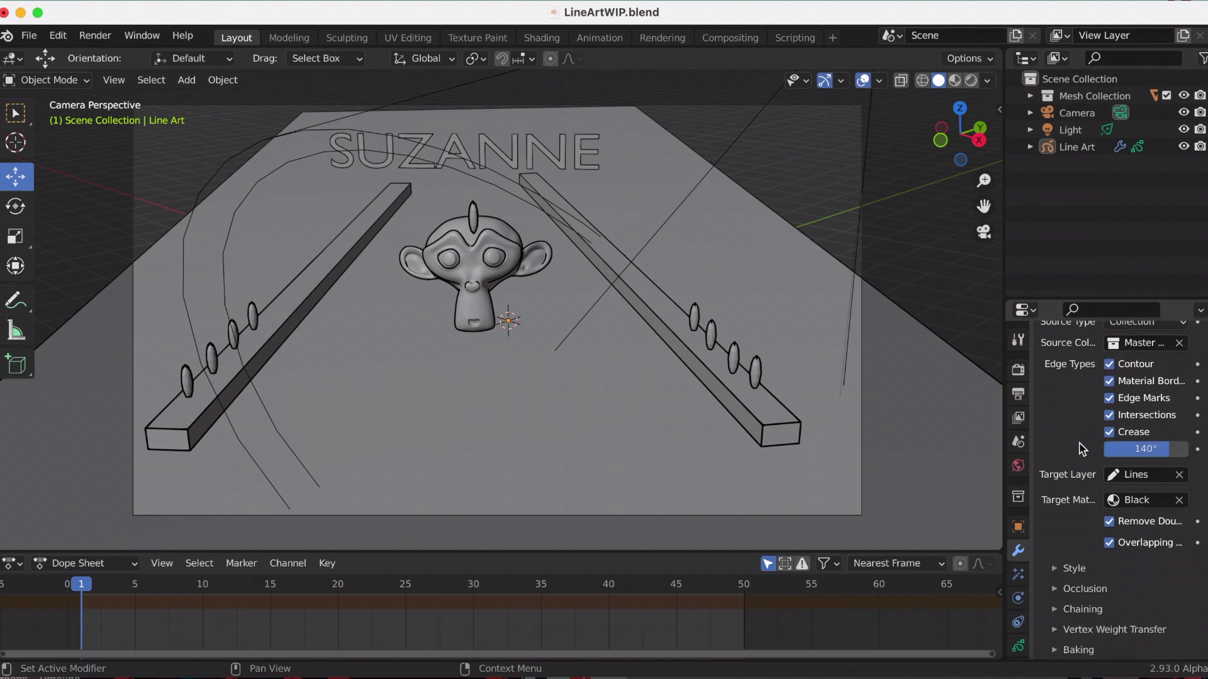
Expand the Baking subpanel and bake the line art across the animation.
{"action": "left_click", "coordinate": [1054, 650]}
{"action": "scroll", "coordinate": [1082, 603], "scroll_direction": "down", "scroll_amount": 3}
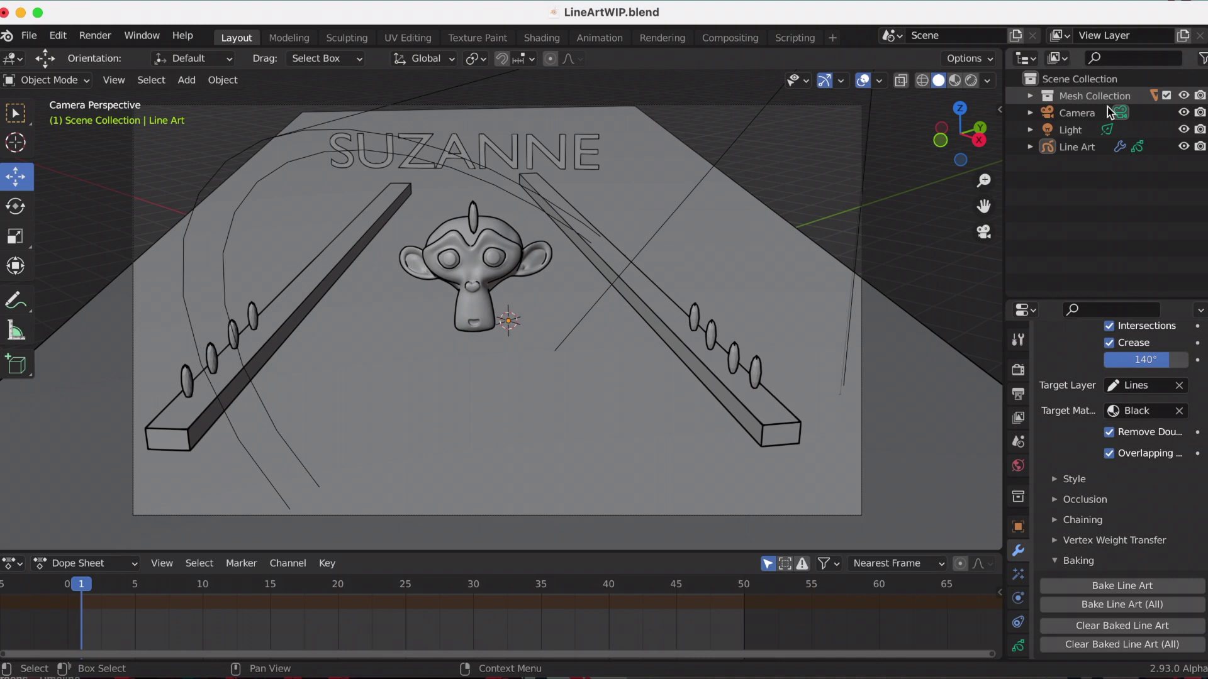
{"action": "left_click", "coordinate": [1086, 592]}
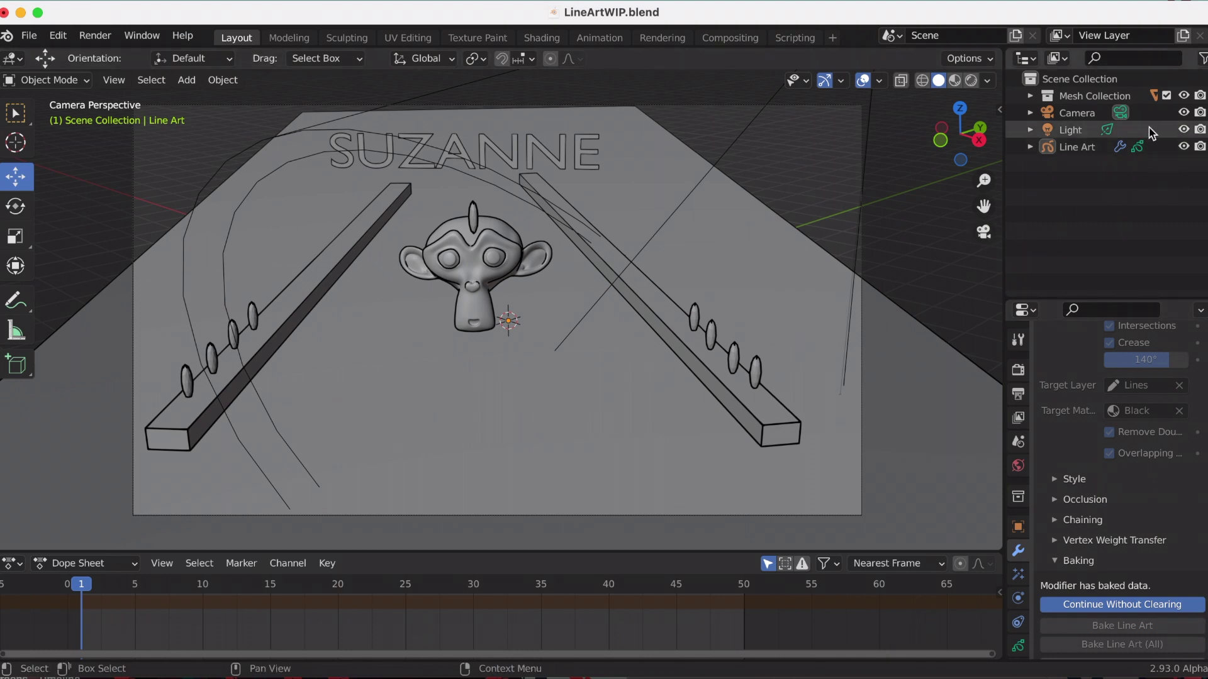
Hide Mesh Collection, play the baked strokes, rewind to frame 1, and toggle overlays.
{"action": "left_click", "coordinate": [1184, 95]}
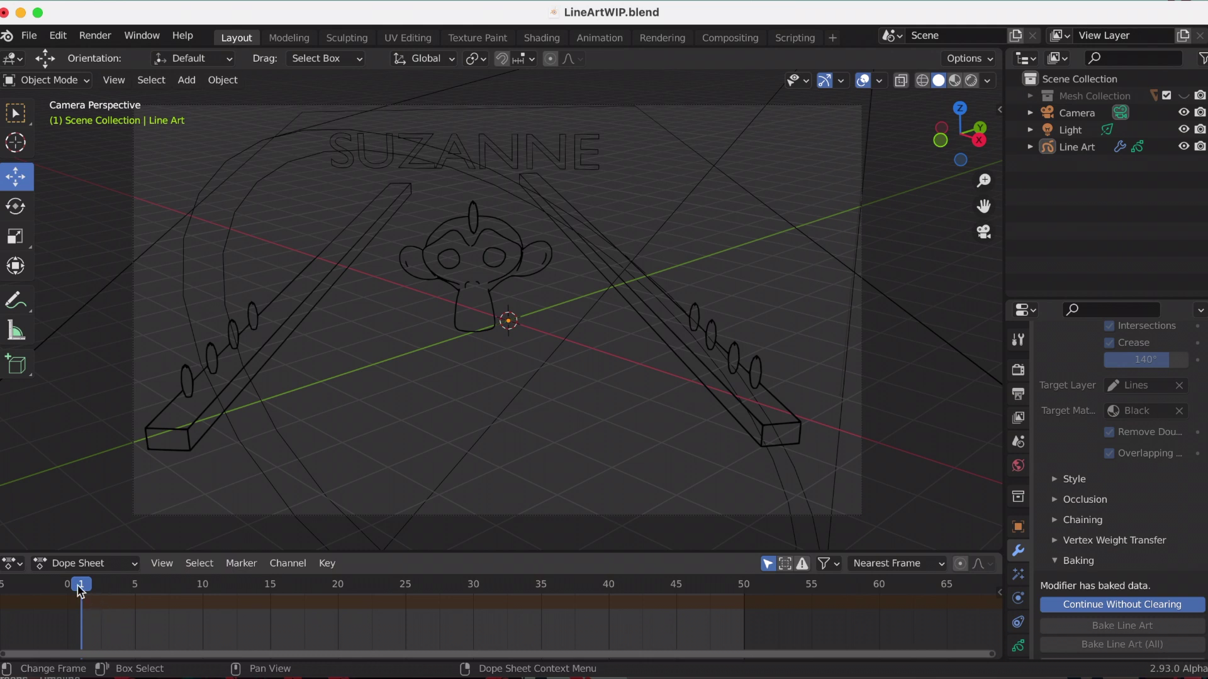
{"action": "key", "text": "space"}
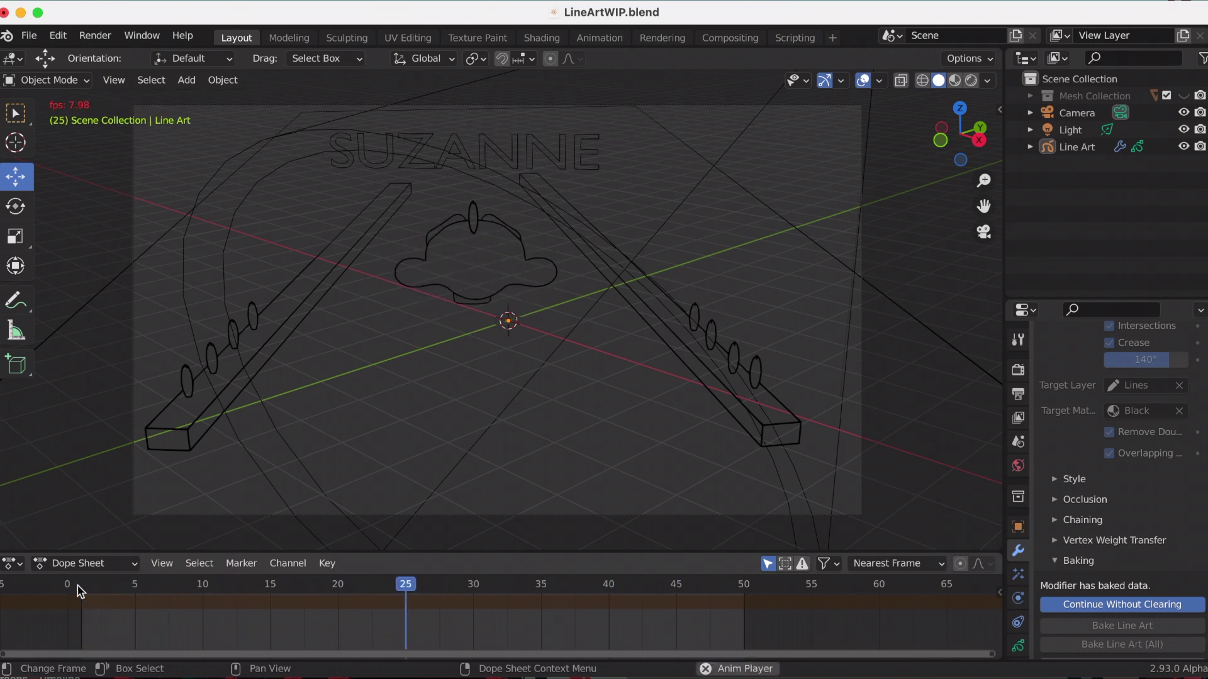
{"action": "key", "text": "space"}
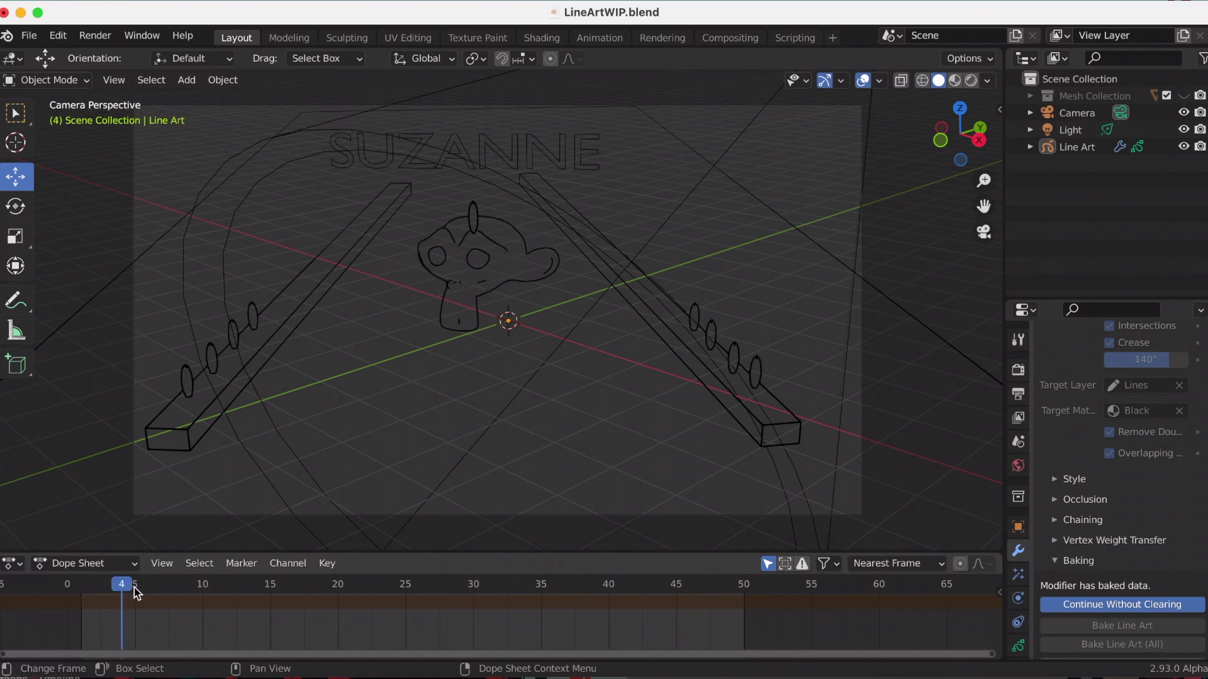
{"action": "left_click_drag", "start_coordinate": [136, 591], "coordinate": [82, 591]}
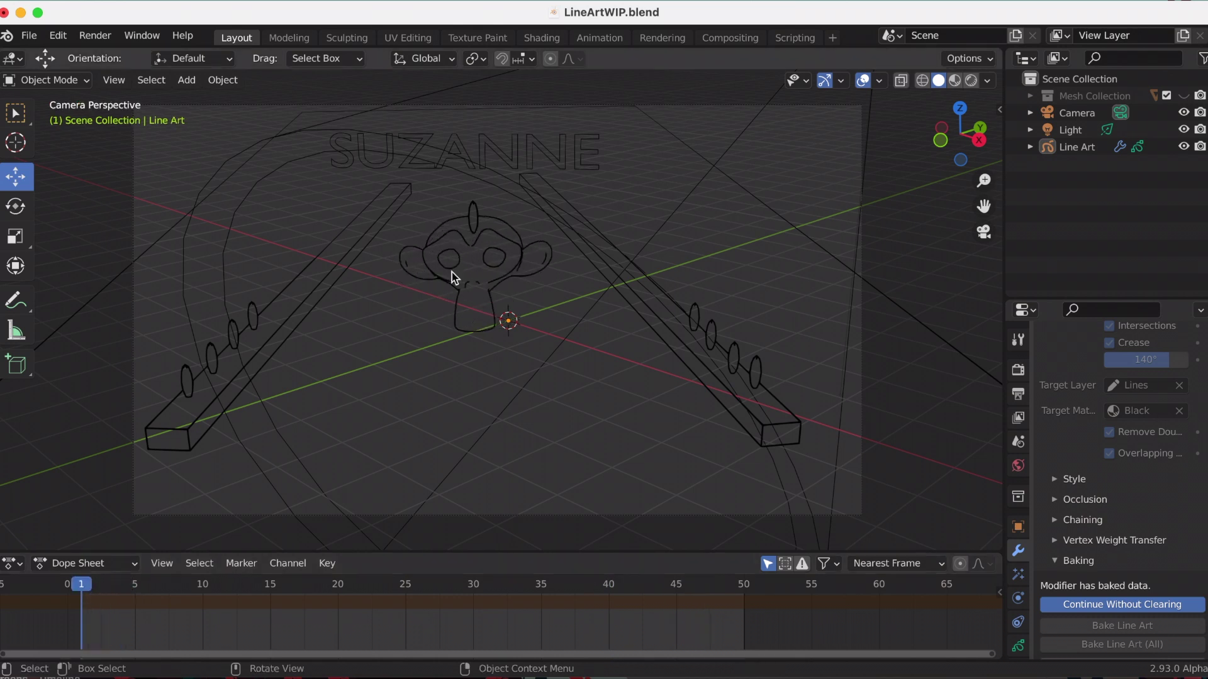
{"action": "left_click", "coordinate": [863, 81]}
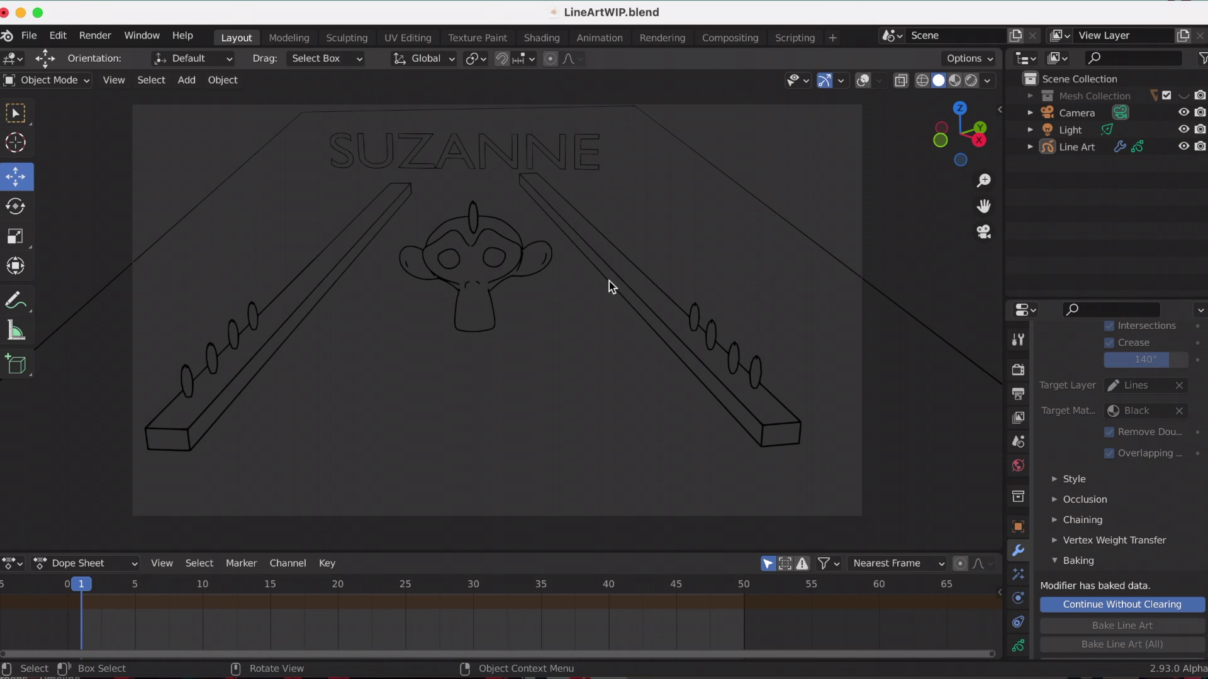
{"action": "left_click", "coordinate": [863, 82]}
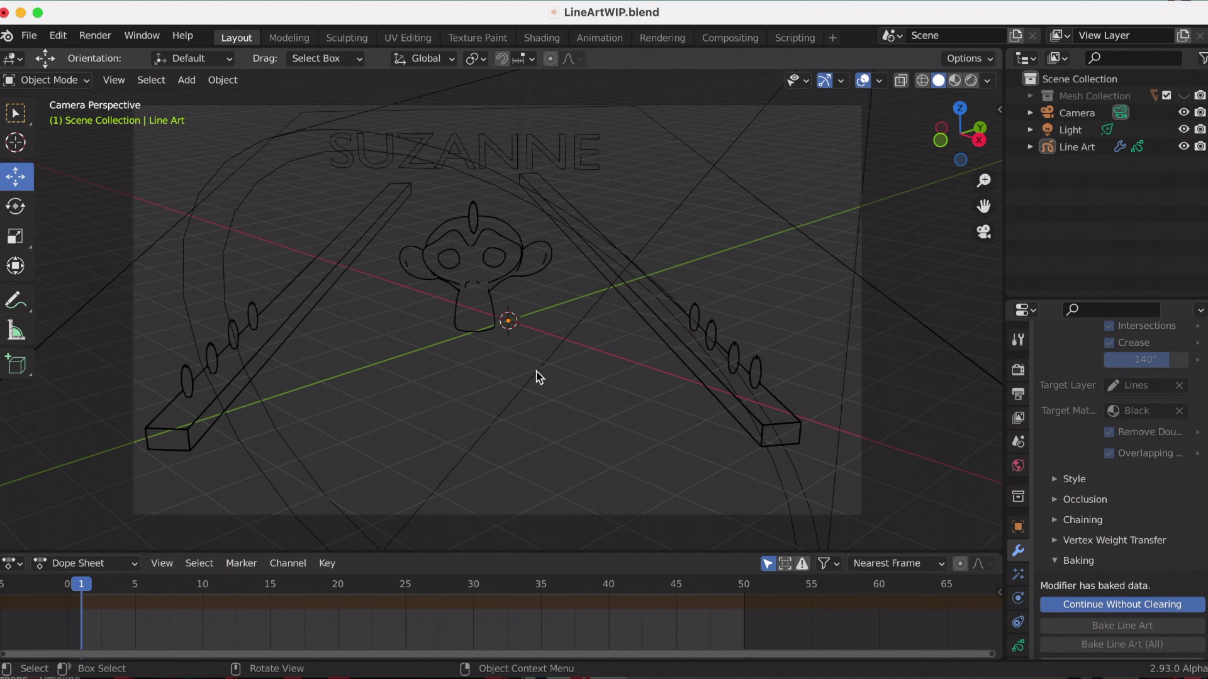
Reshow Mesh Collection and delete the Line Art object from the Outliner.
{"action": "left_click", "coordinate": [1183, 96]}
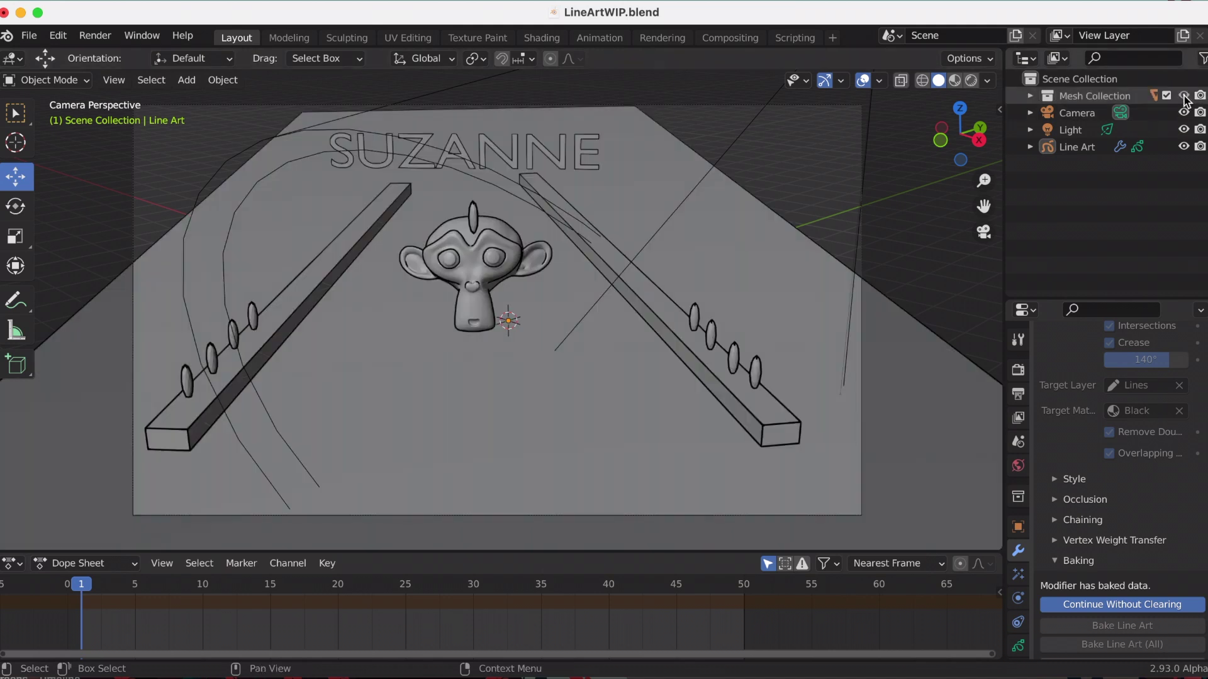
{"action": "right_click", "coordinate": [1069, 154]}
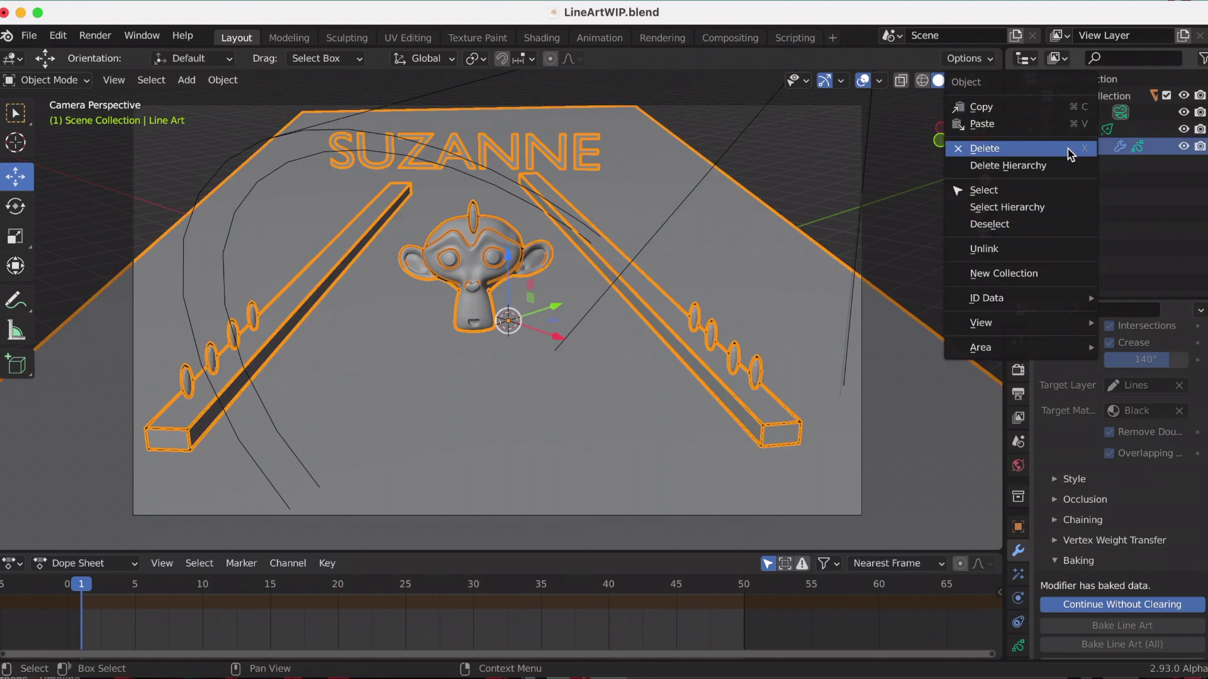
{"action": "left_click", "coordinate": [1070, 153]}
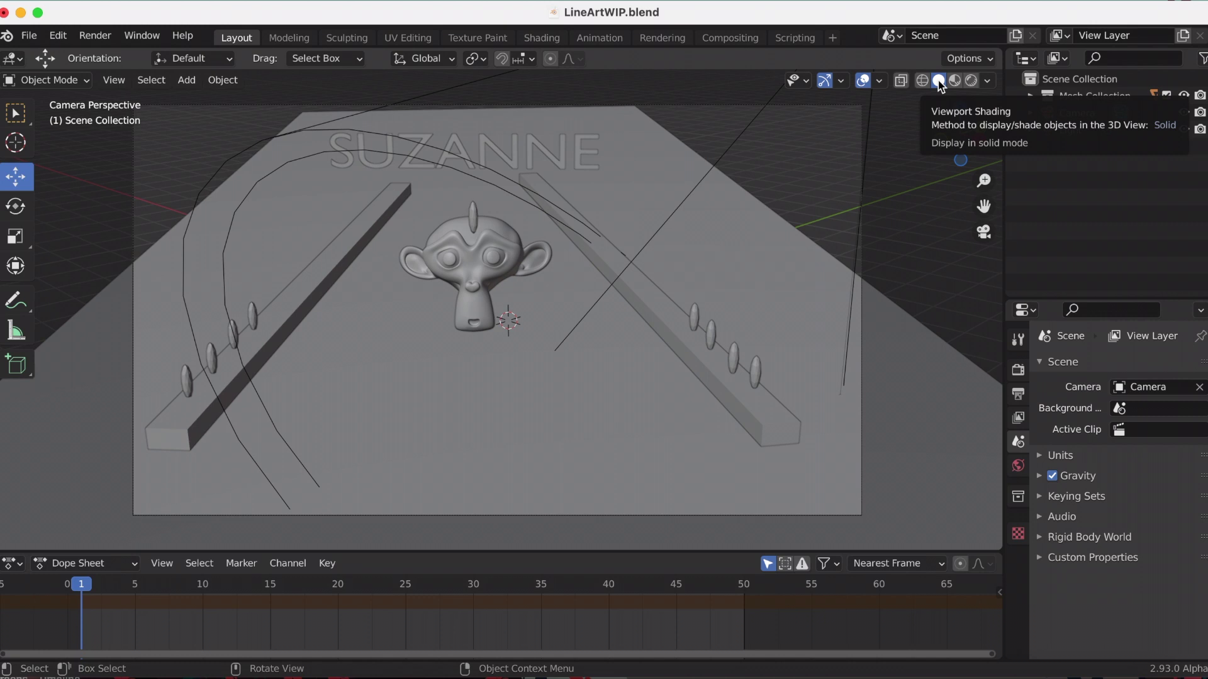
Switch to rendered shading, add a blank GPencil object, and heighten the Properties editor.
{"action": "left_click", "coordinate": [969, 81]}
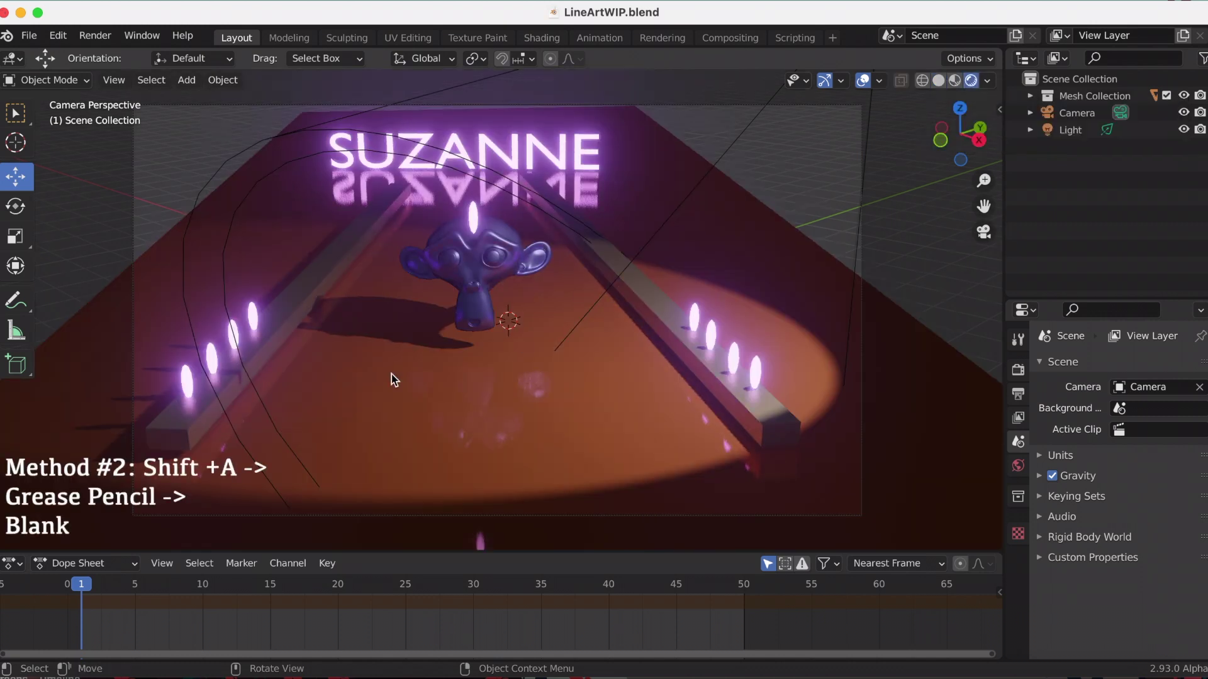
{"action": "key", "text": "shift+a"}
{"action": "mouse_move", "coordinate": [394, 377]}
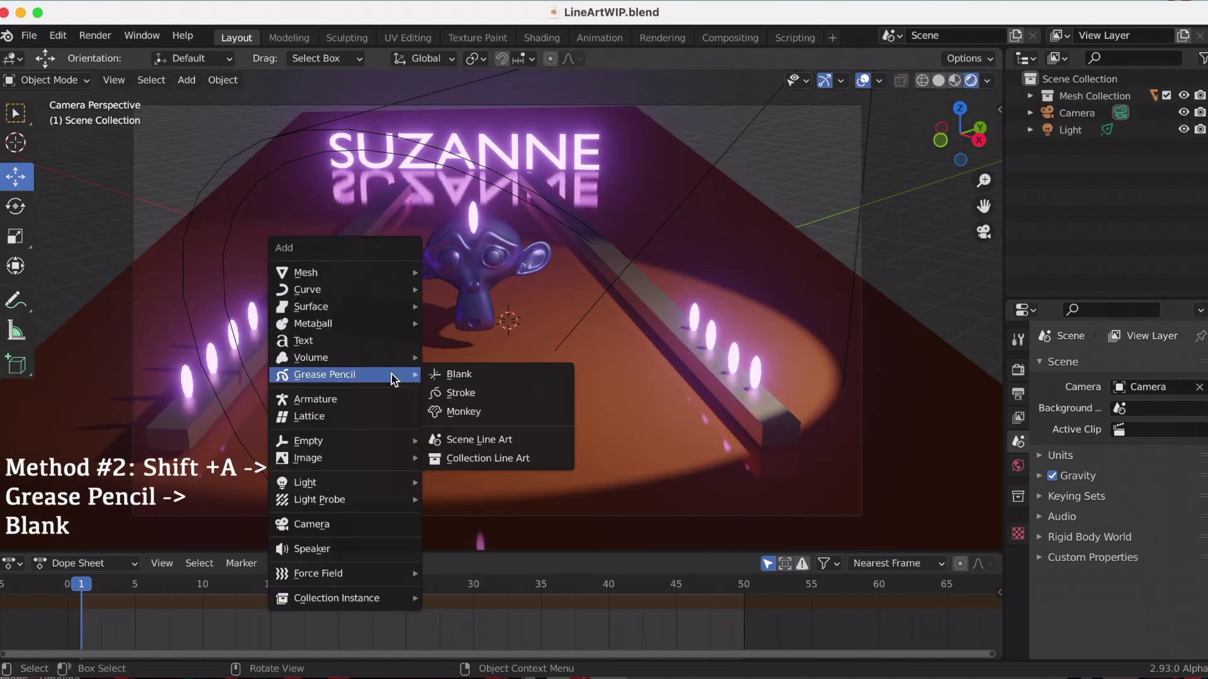
{"action": "left_click", "coordinate": [452, 377]}
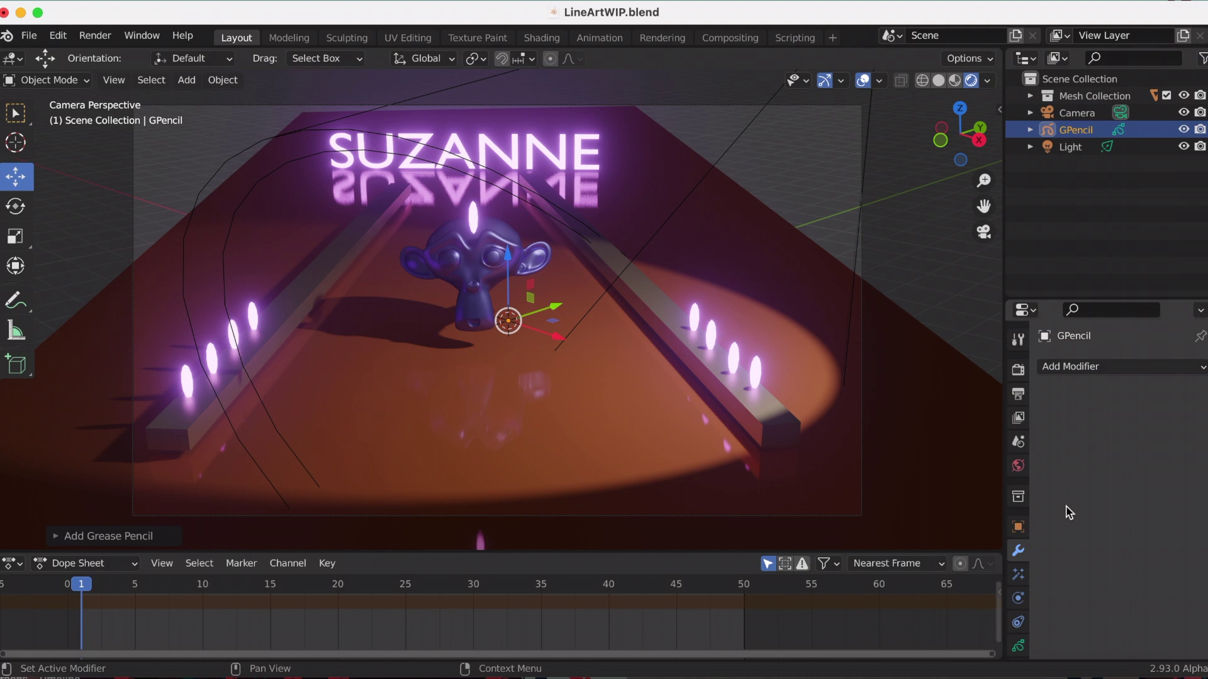
{"action": "left_click_drag", "start_coordinate": [1095, 301], "coordinate": [1094, 159]}
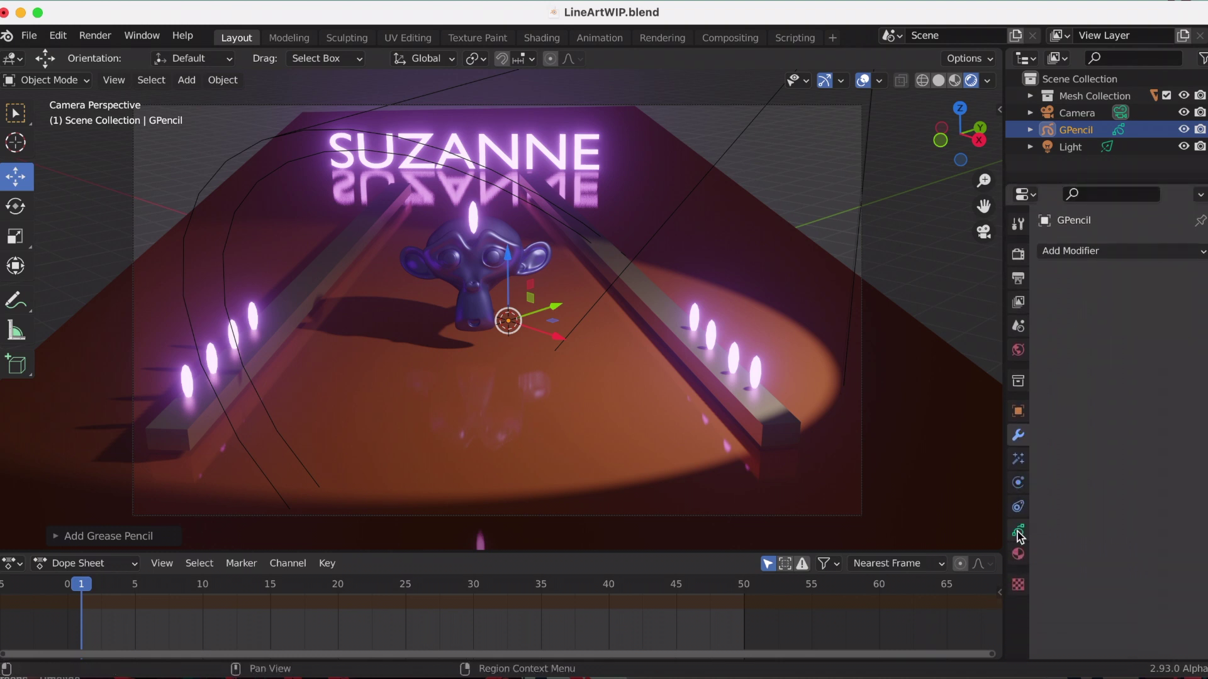
Add a new grease pencil layer named LineART.
{"action": "left_click", "coordinate": [1018, 533]}
{"action": "left_click", "coordinate": [1117, 304]}
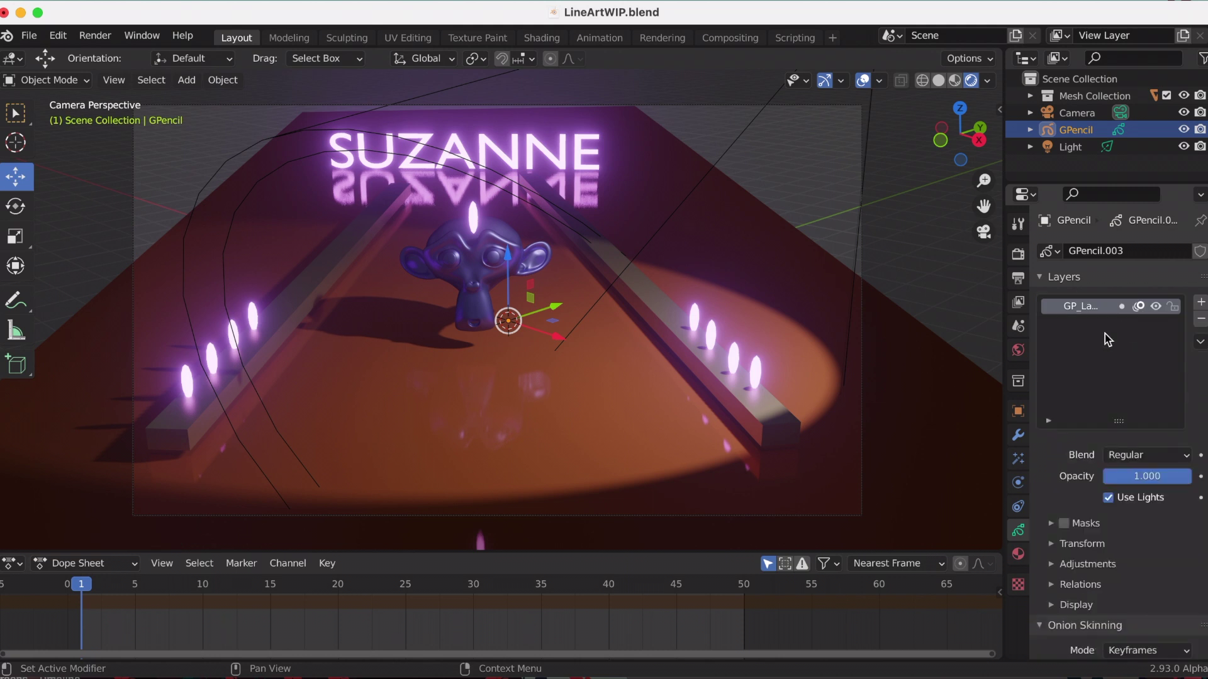
{"action": "double_click", "coordinate": [1079, 309]}
{"action": "type", "text": "LineART"}
Create a stroke material named TESTLineArt and review the layer and material settings.
{"action": "left_click", "coordinate": [1018, 555]}
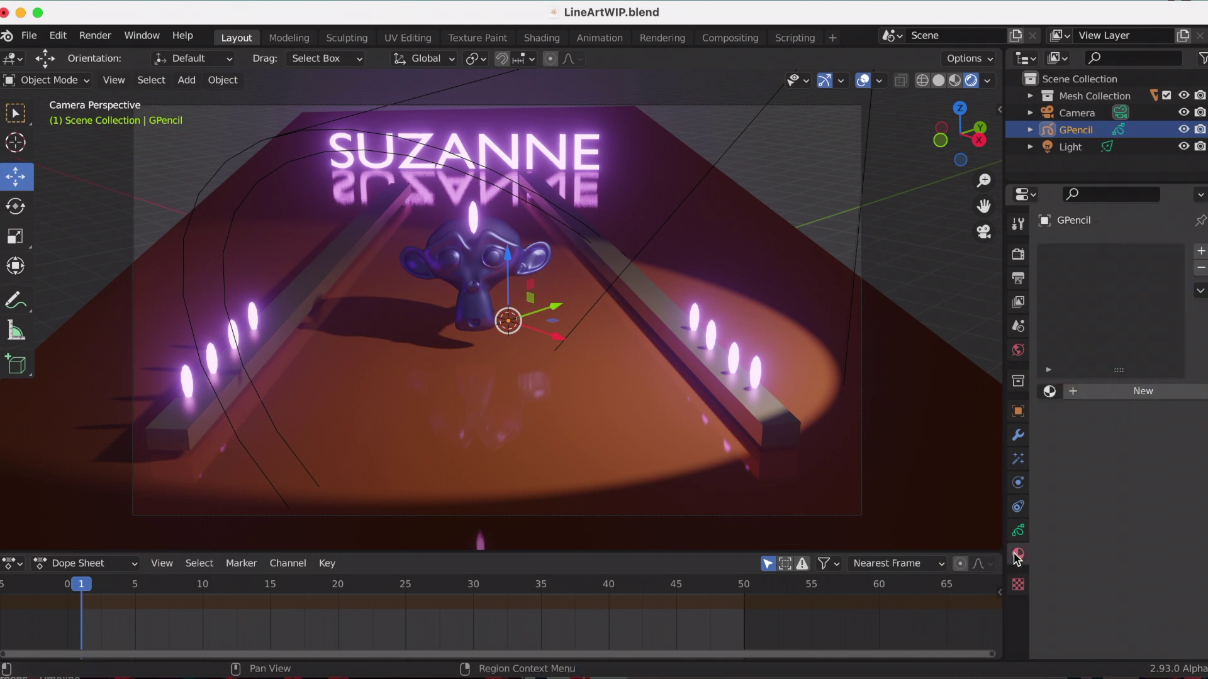
{"action": "left_click", "coordinate": [1079, 391]}
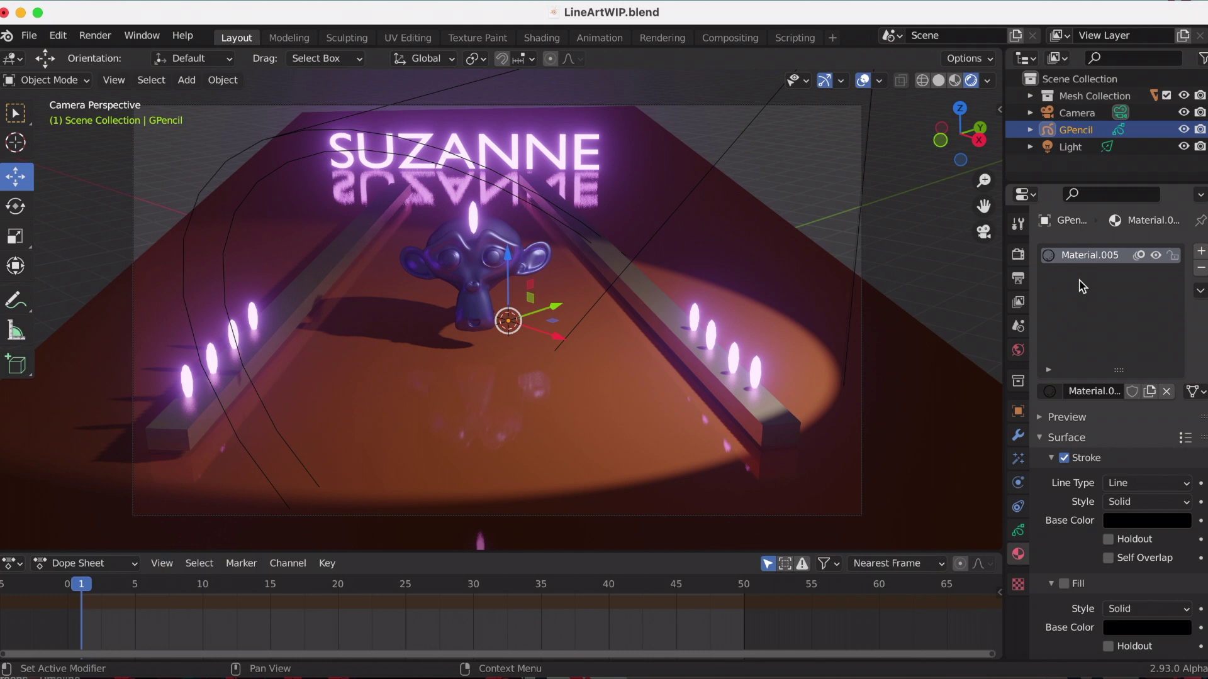
{"action": "double_click", "coordinate": [1076, 256]}
{"action": "type", "text": "TESTLineArt"}
{"action": "key", "text": "Return"}
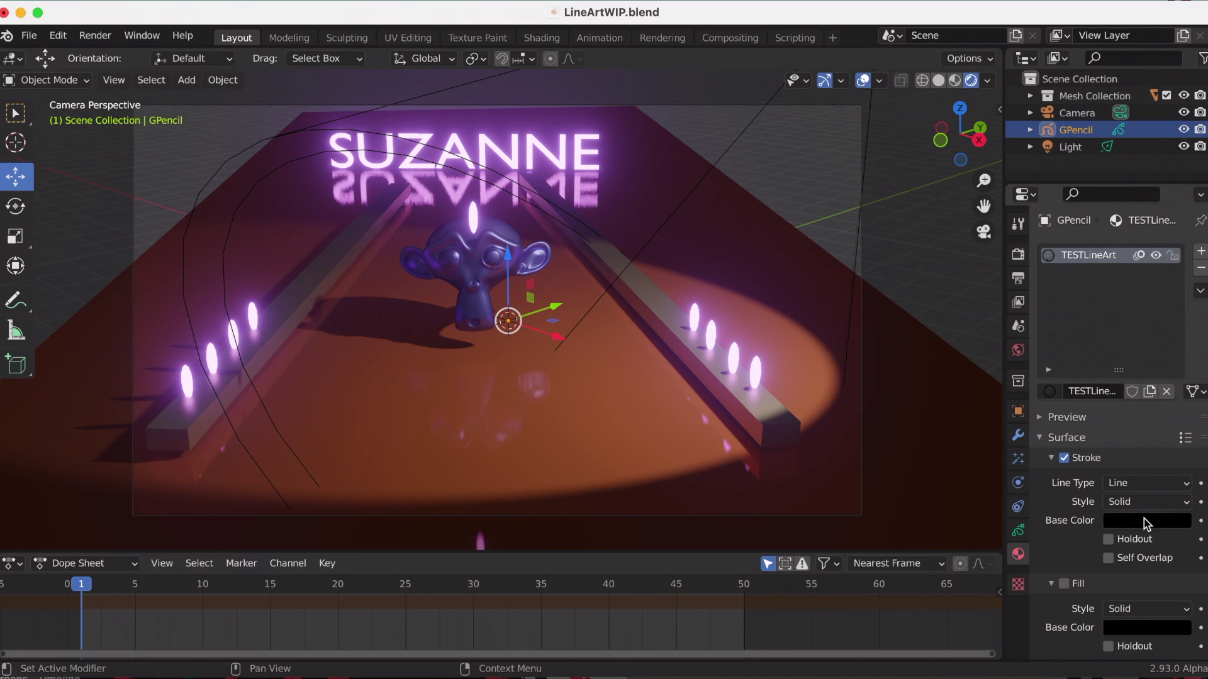
{"action": "left_click", "coordinate": [1018, 436]}
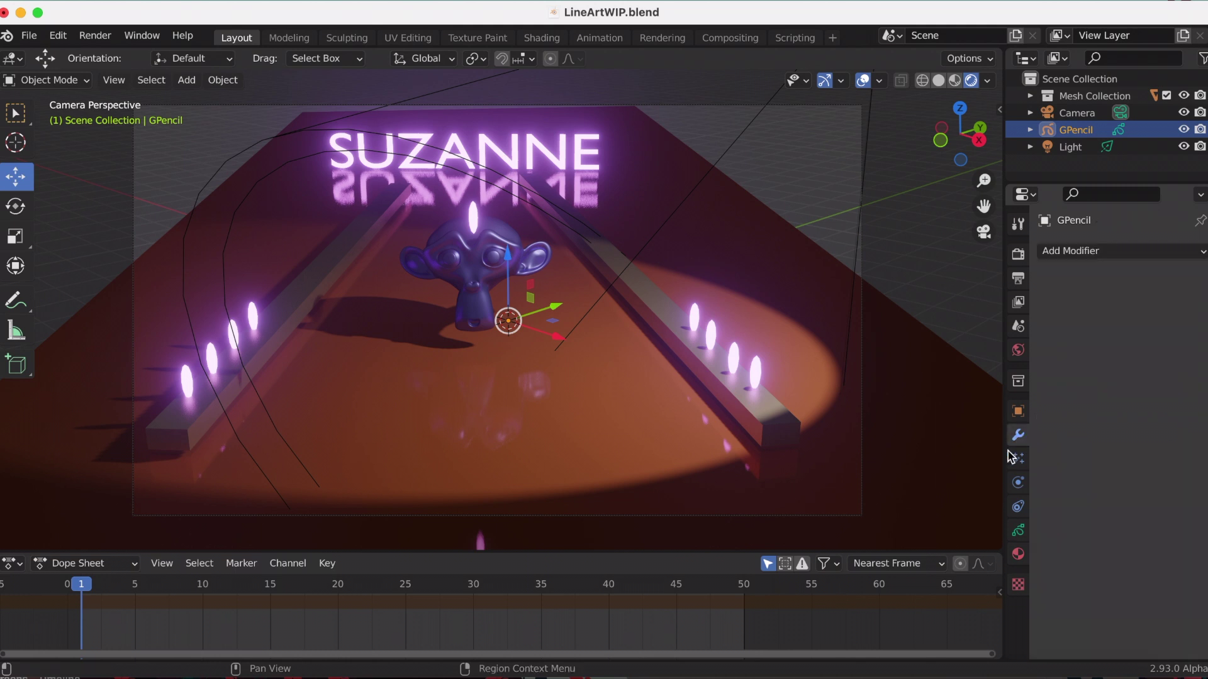
{"action": "left_click", "coordinate": [1019, 532]}
{"action": "left_click", "coordinate": [1019, 553]}
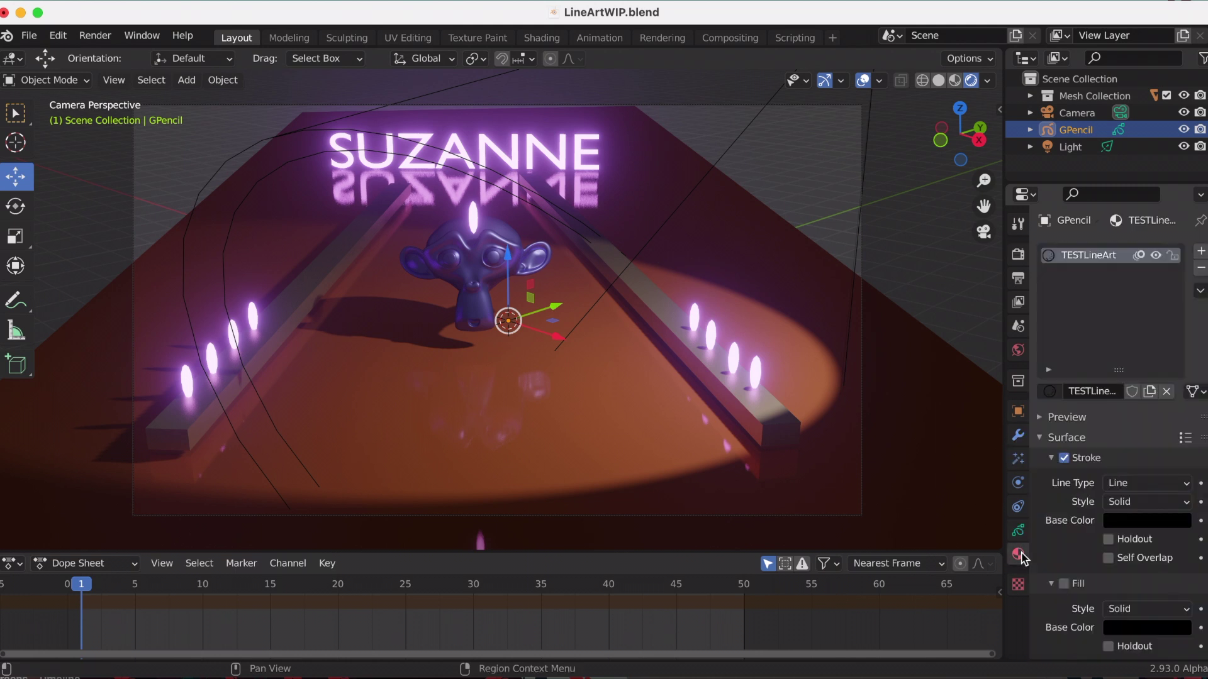
Add a Line Art modifier to GPencil with Source Type set to Collection.
{"action": "left_click", "coordinate": [1018, 435]}
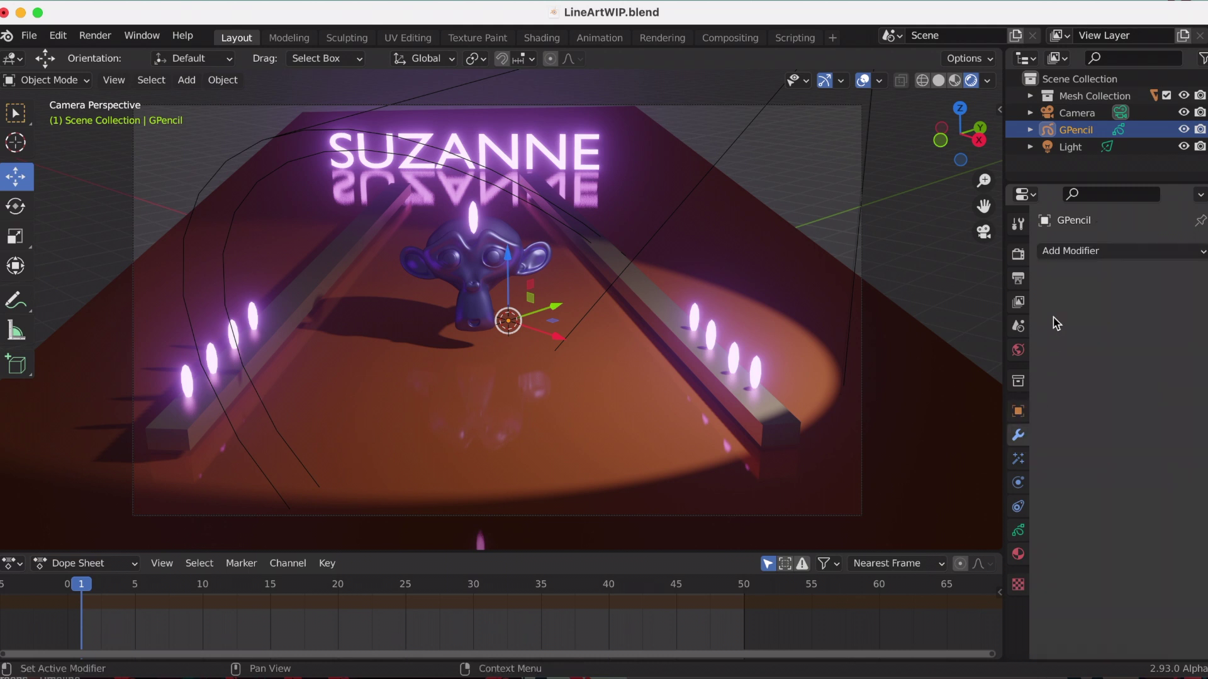
{"action": "left_click", "coordinate": [1072, 251]}
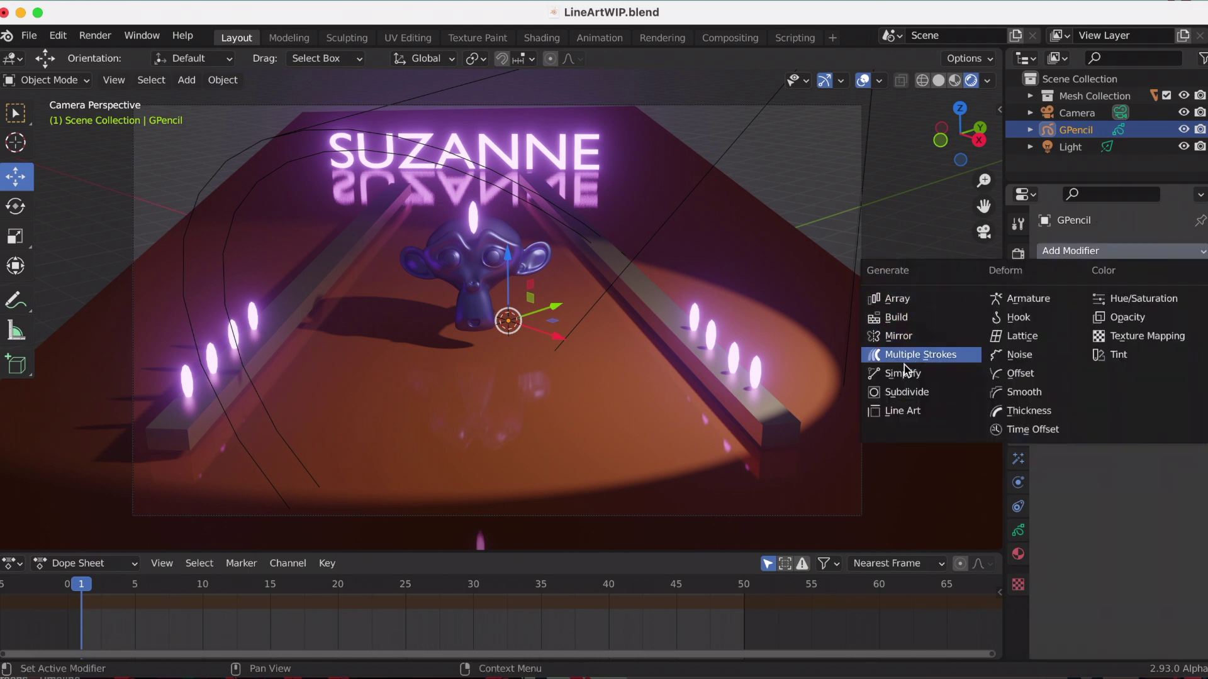
{"action": "left_click", "coordinate": [903, 414]}
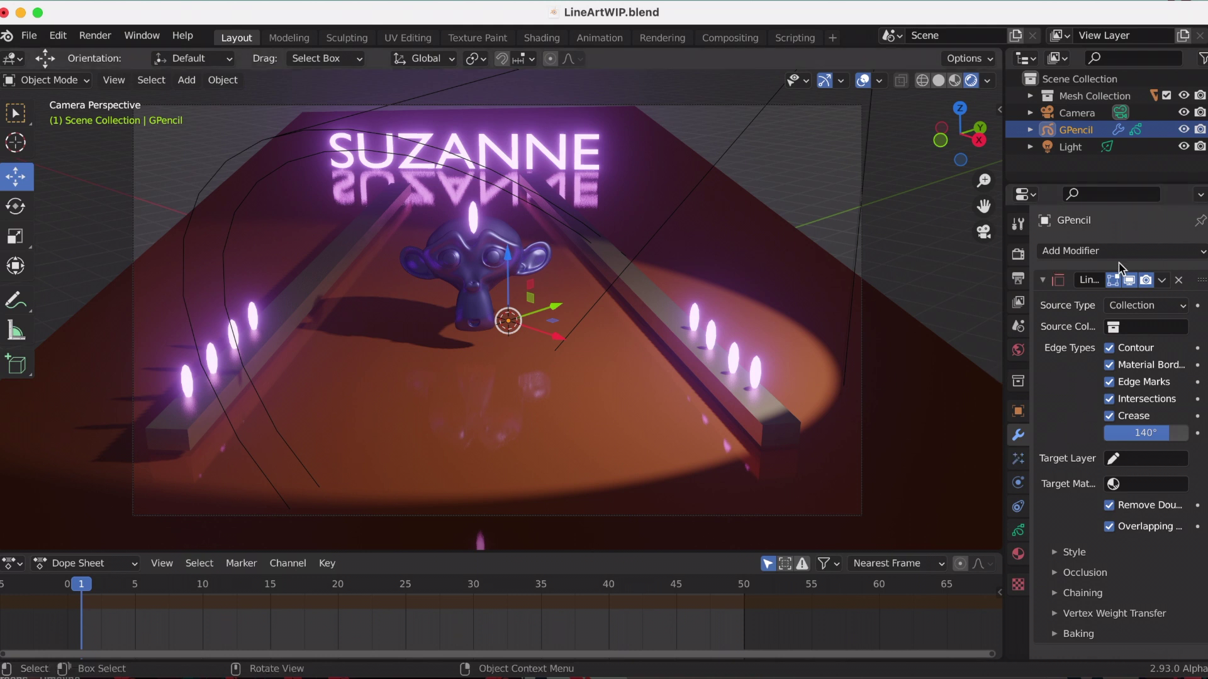
{"action": "left_click", "coordinate": [1140, 307]}
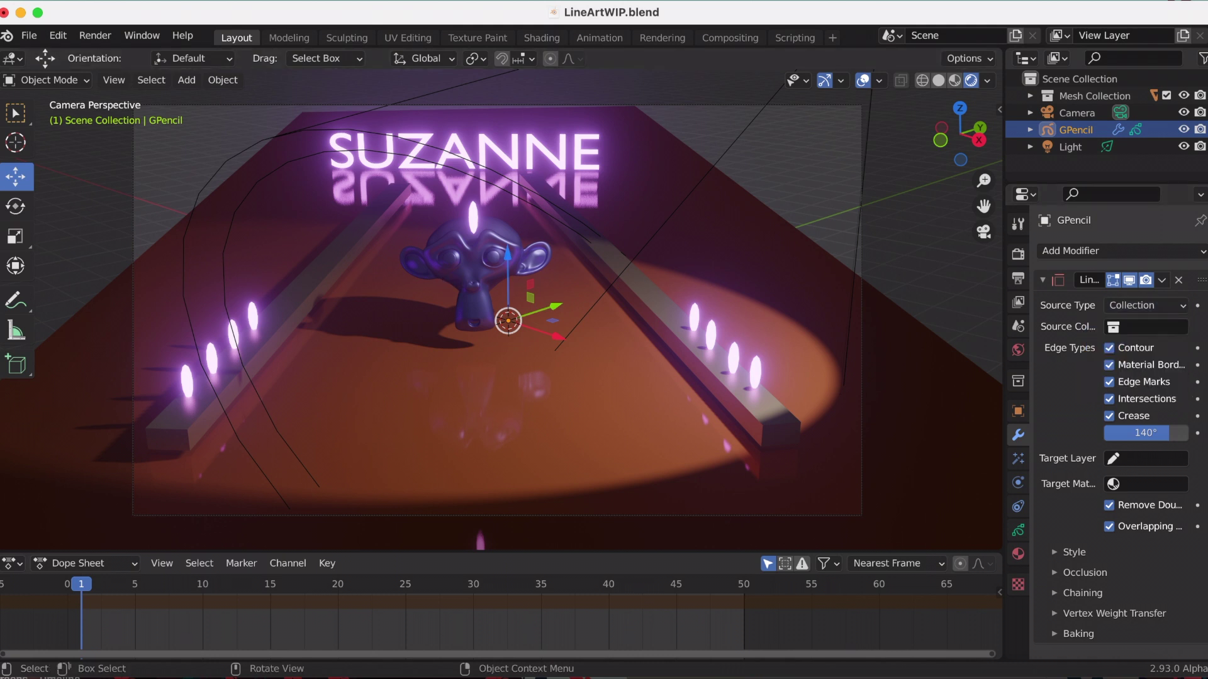
{"action": "left_click", "coordinate": [1145, 305]}
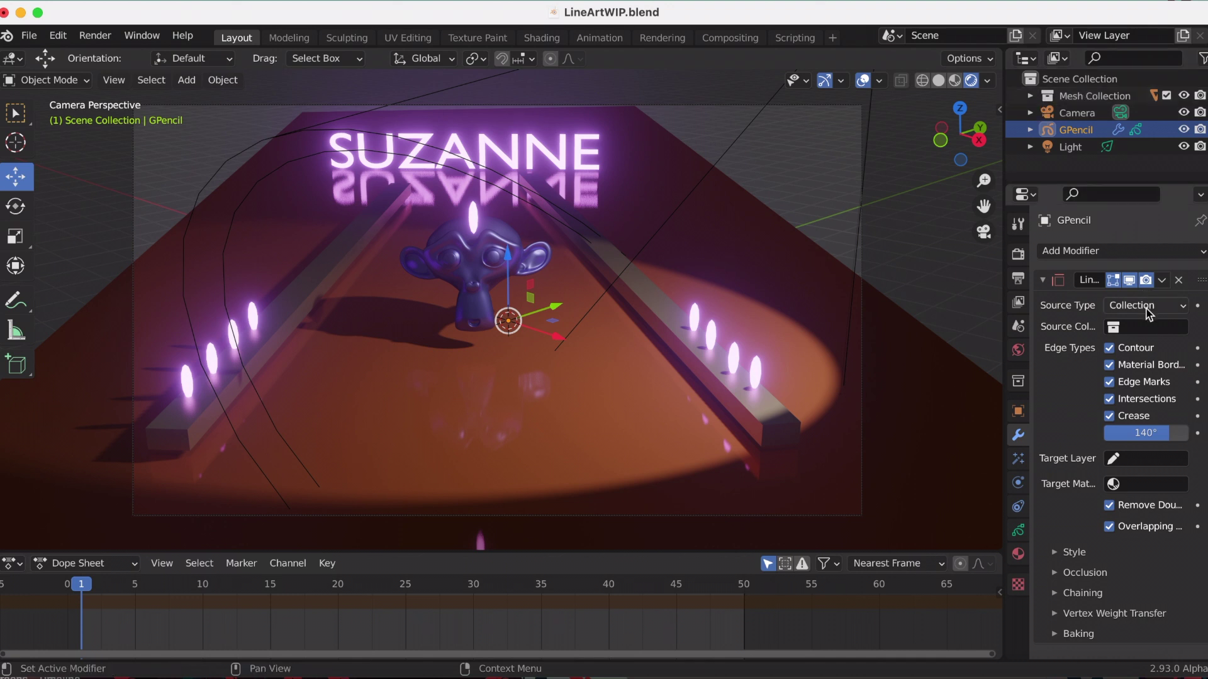
{"action": "left_click", "coordinate": [1146, 307]}
{"action": "left_click", "coordinate": [1137, 327]}
Set source Mesh Collection, target layer LineART and target material TESTLineArt.
{"action": "left_click", "coordinate": [1120, 327]}
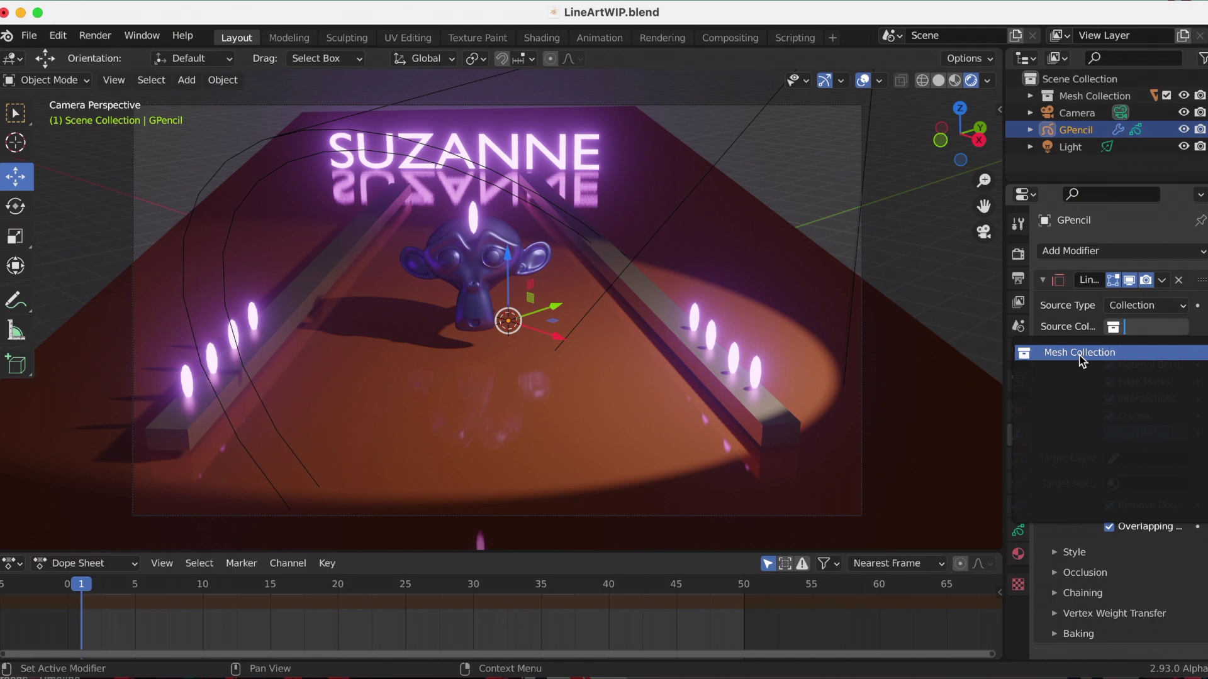
{"action": "left_click", "coordinate": [1081, 355]}
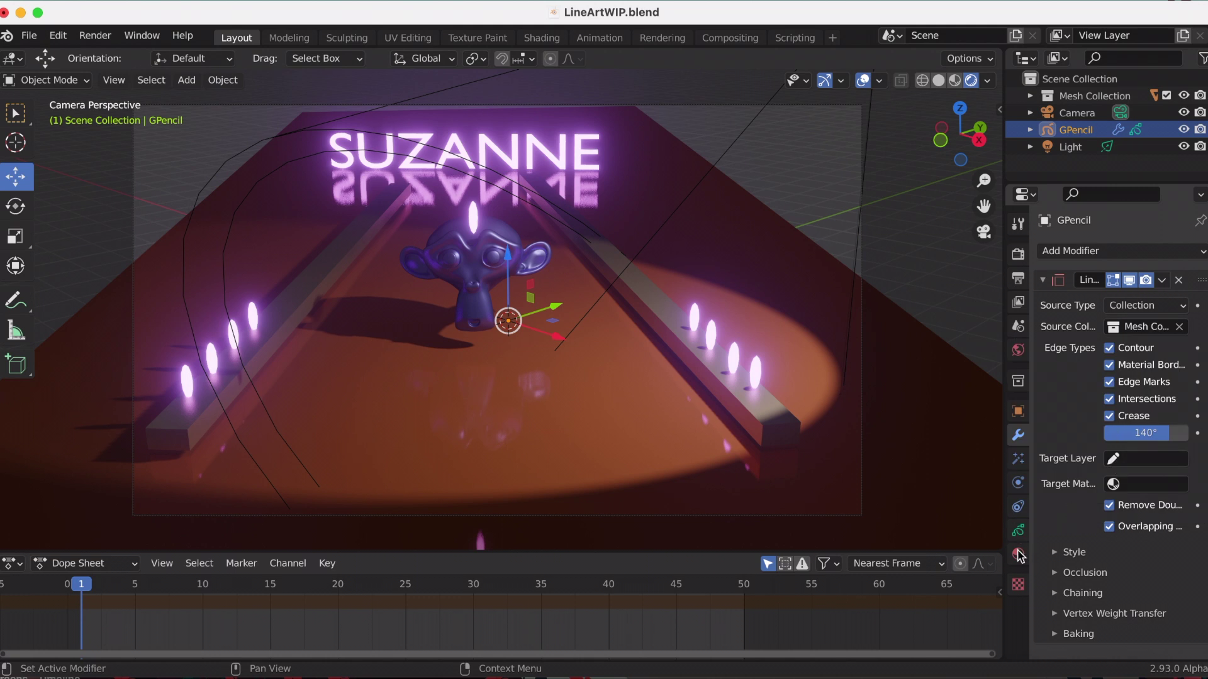
{"action": "left_click", "coordinate": [1117, 458]}
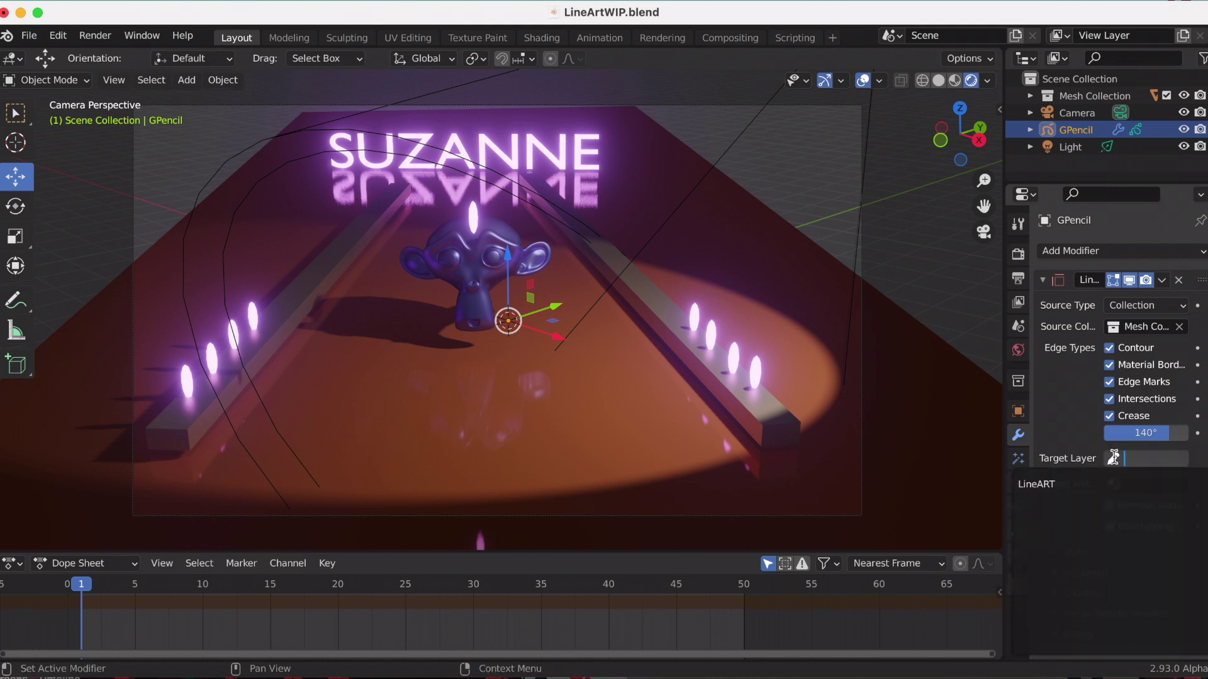
{"action": "left_click", "coordinate": [1057, 486]}
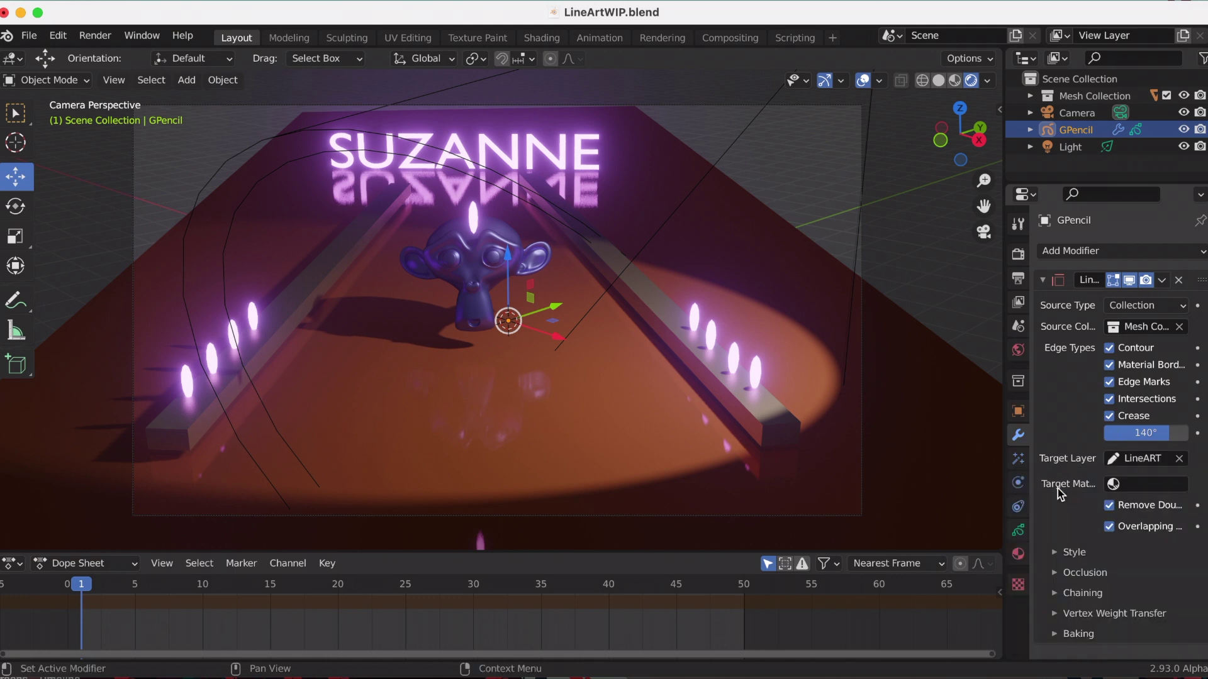
{"action": "left_click", "coordinate": [1115, 484]}
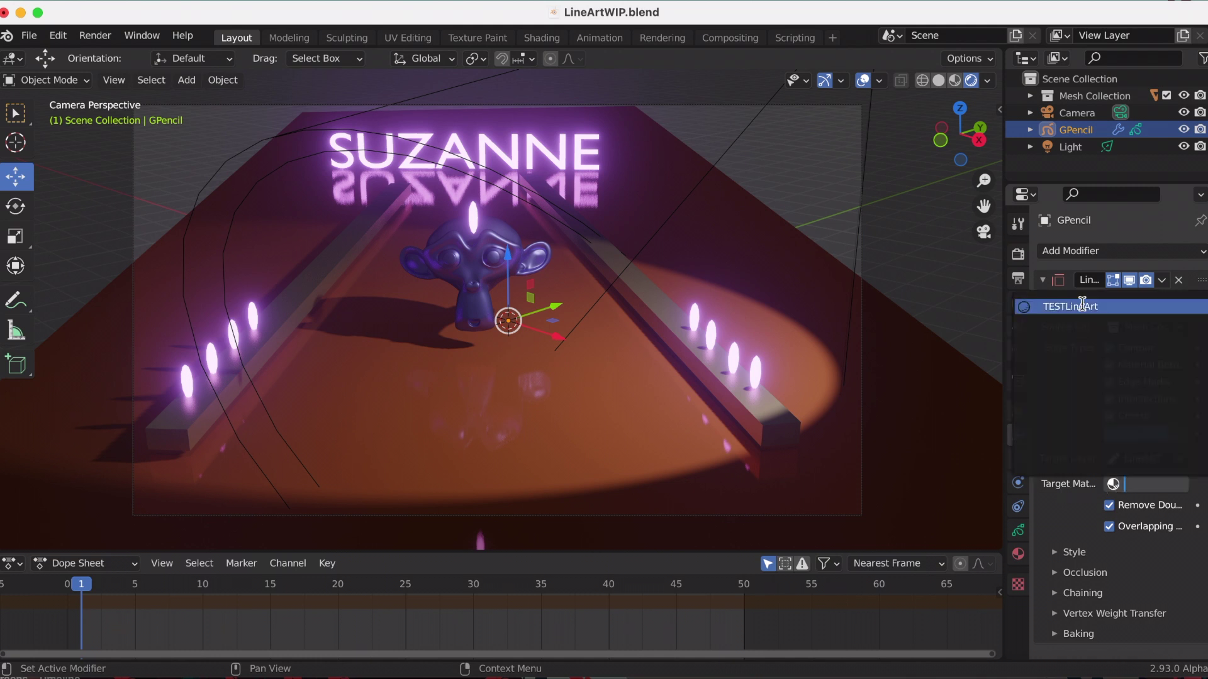
{"action": "left_click", "coordinate": [1084, 337]}
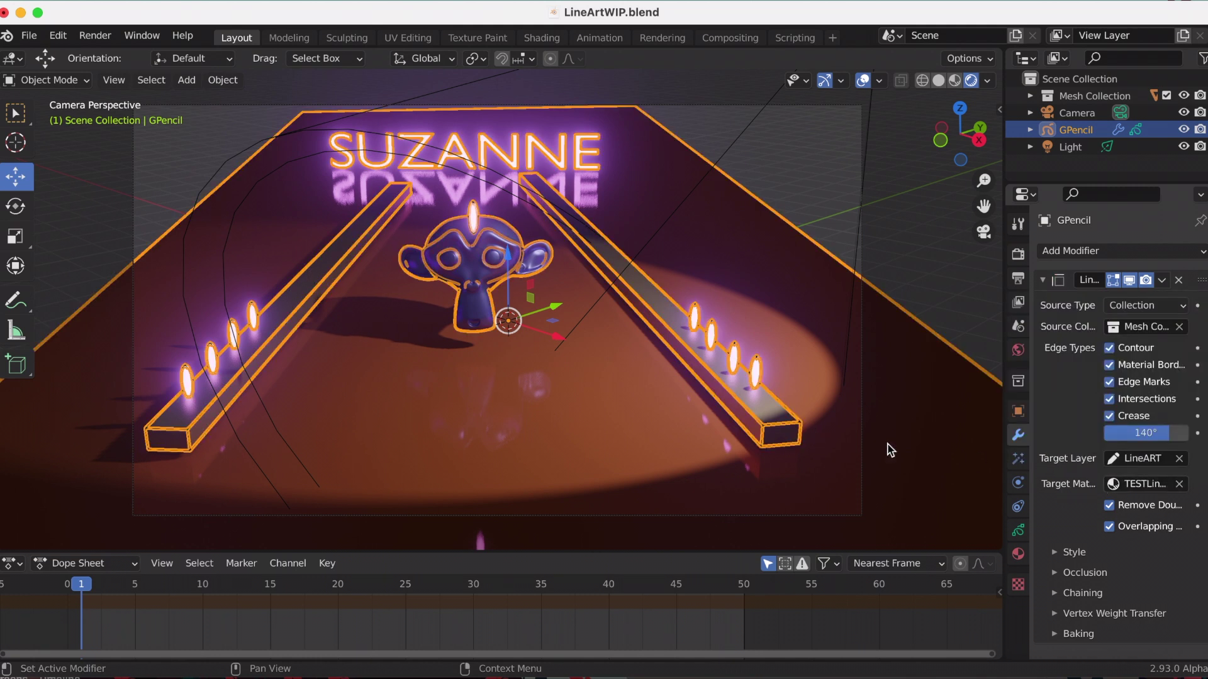
Deselect everything and preview the line-art animation, stopping back on frame 1.
{"action": "left_click", "coordinate": [152, 83]}
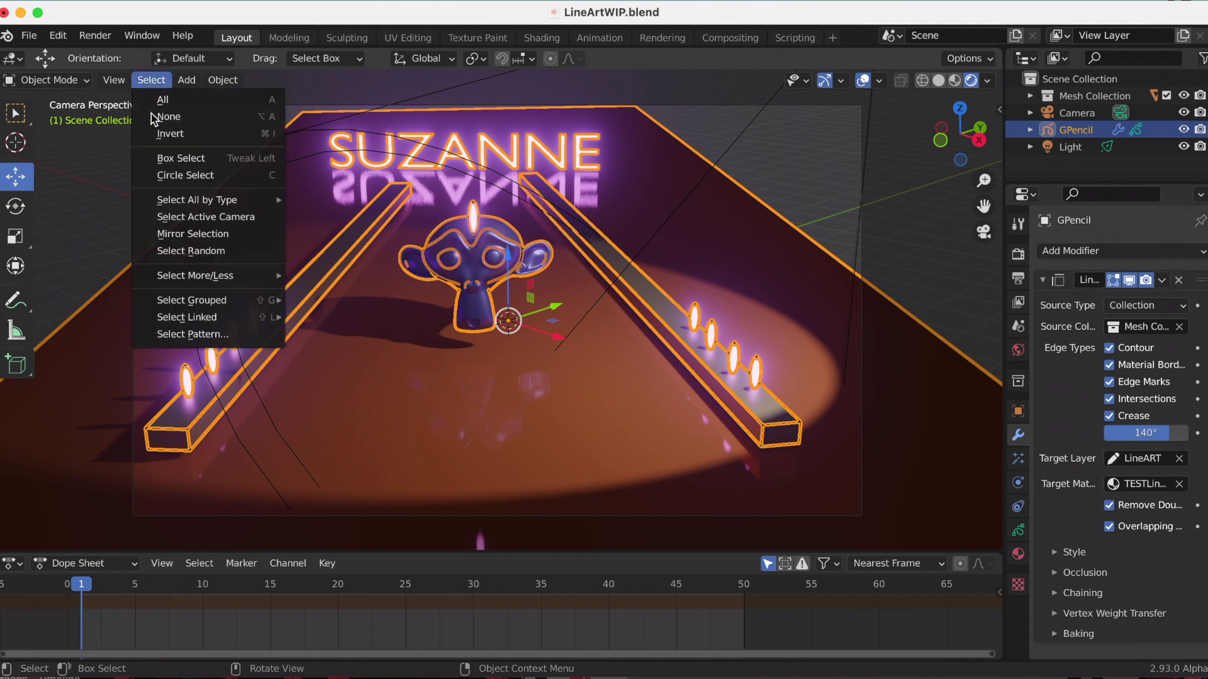
{"action": "left_click", "coordinate": [158, 120]}
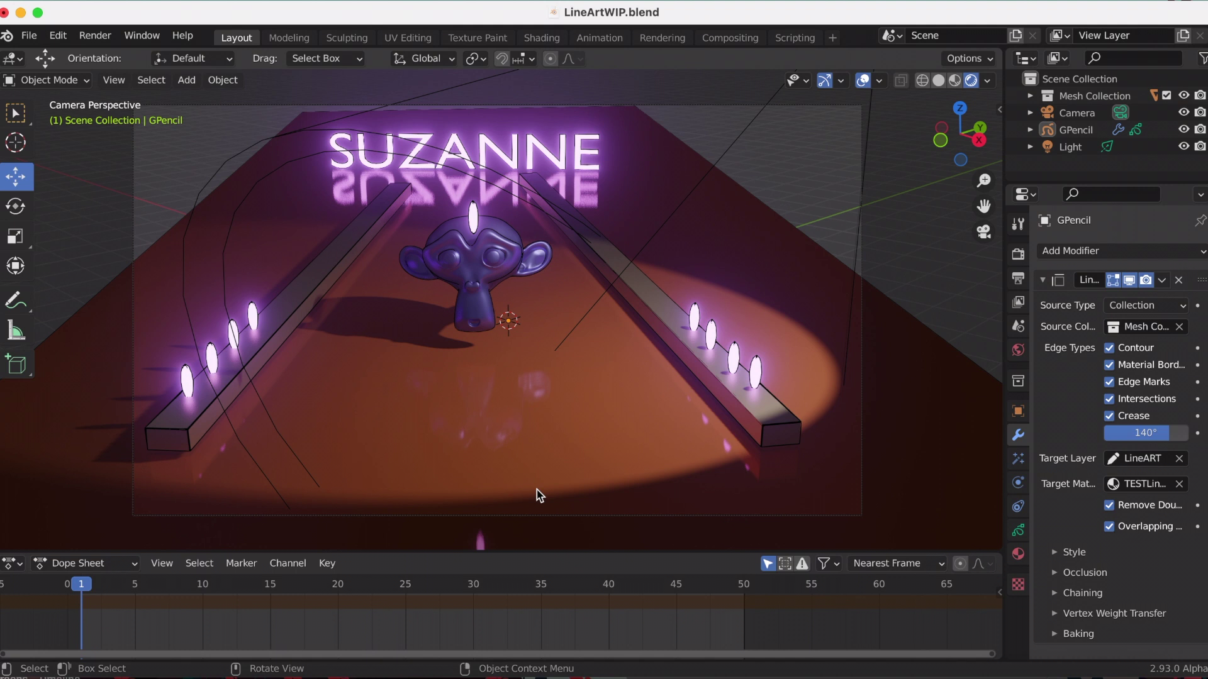
{"action": "key", "text": "space"}
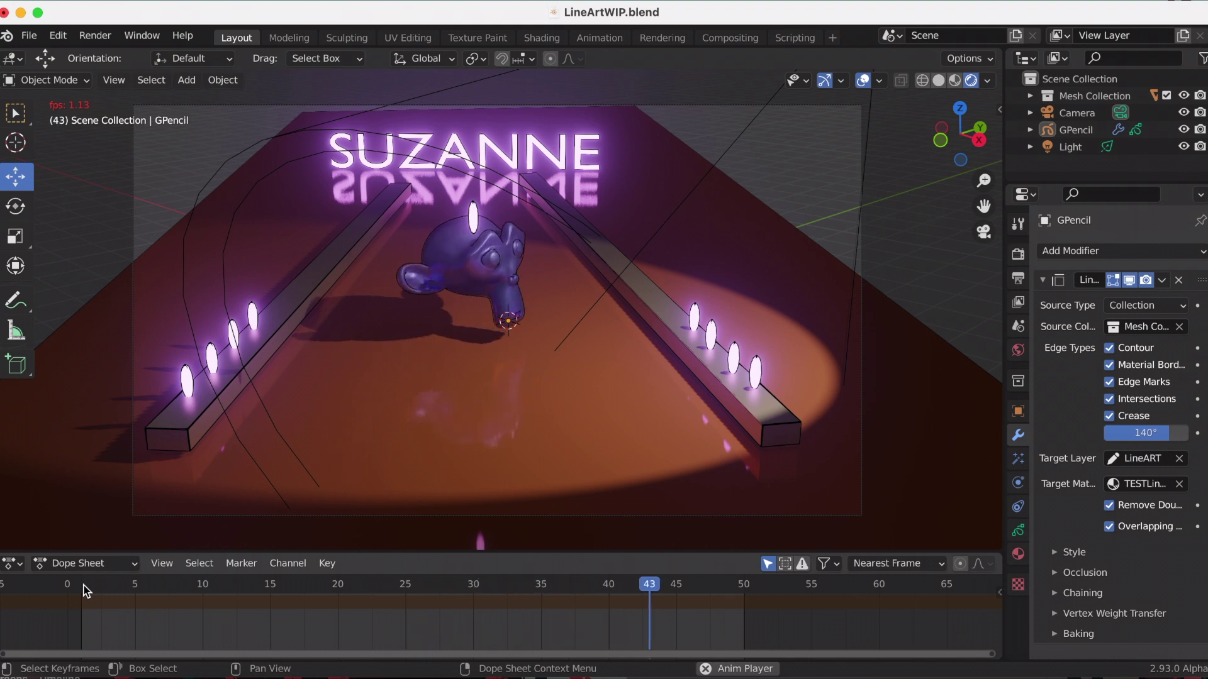
{"action": "key", "text": "Escape"}
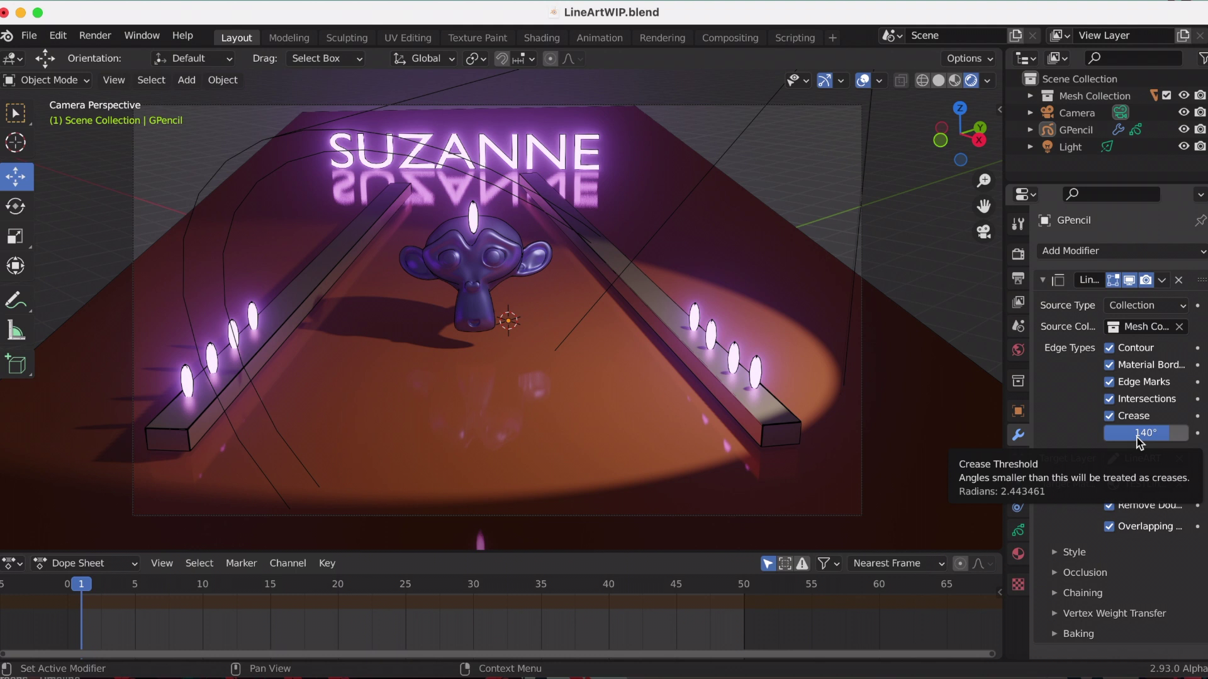
Bake the Line Art modifier's strokes from its Baking panel.
{"action": "left_click", "coordinate": [1055, 635]}
{"action": "scroll", "coordinate": [1051, 632], "scroll_direction": "down", "scroll_amount": 3}
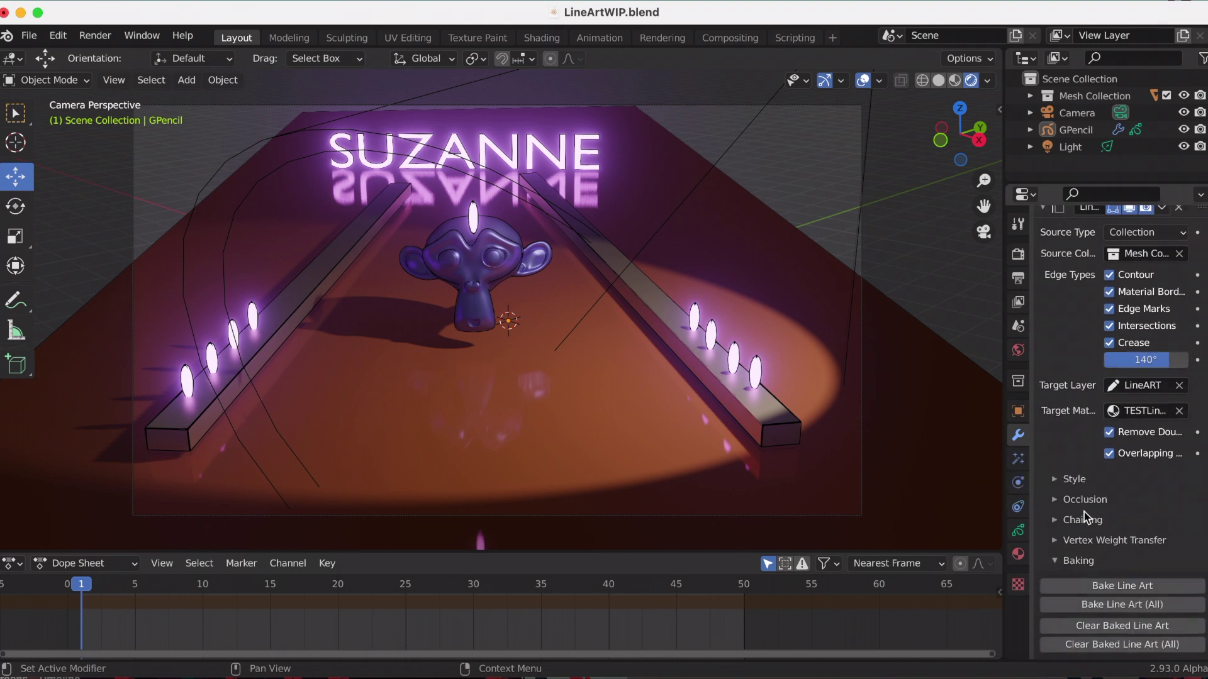
{"action": "left_click", "coordinate": [1127, 587]}
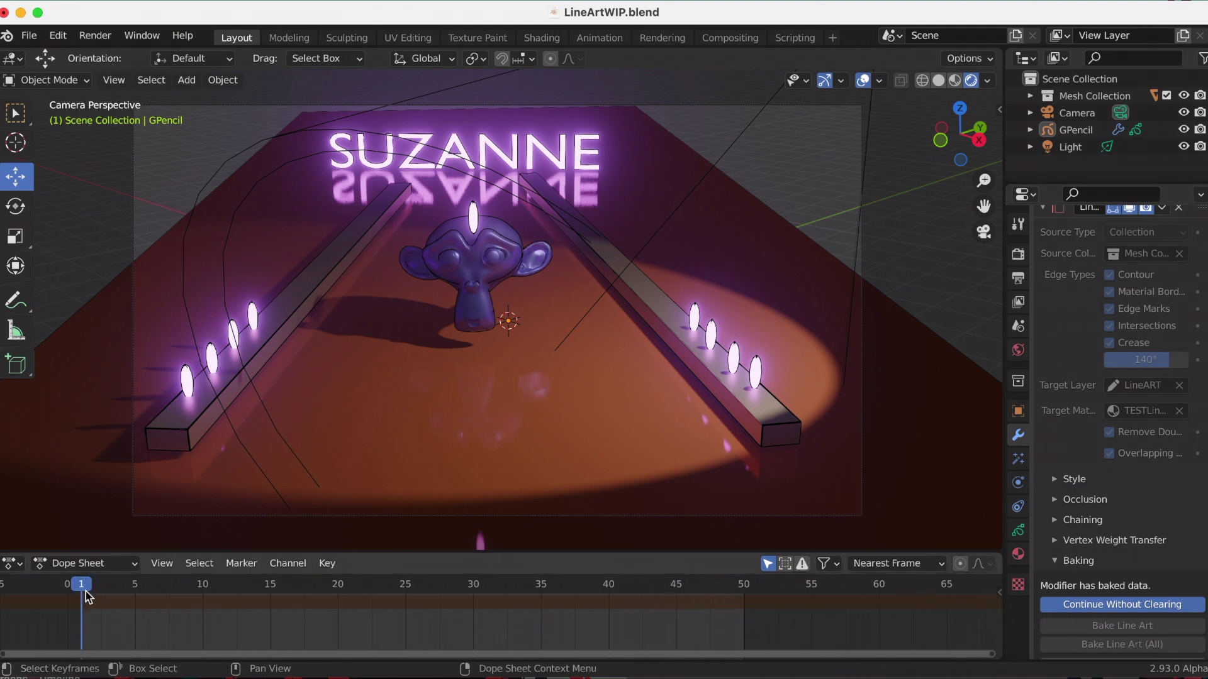
Hide Mesh Collection to play back only the baked lines, then show the meshes again.
{"action": "left_click", "coordinate": [1183, 96]}
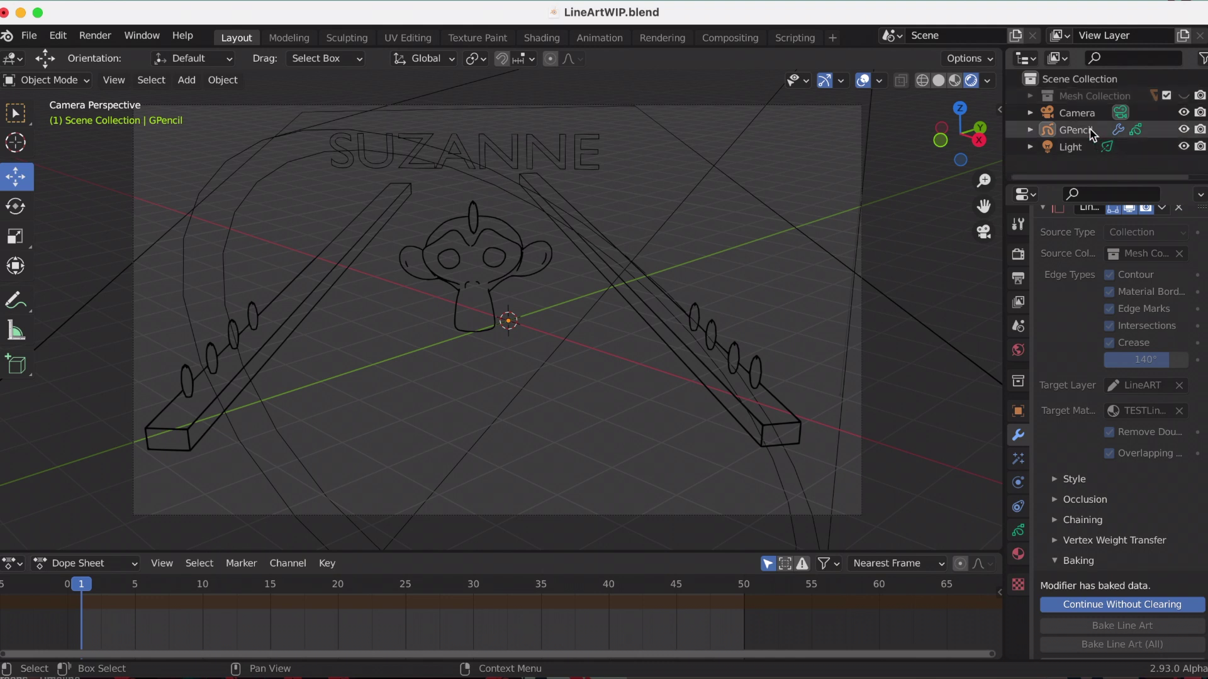
{"action": "key", "text": "space"}
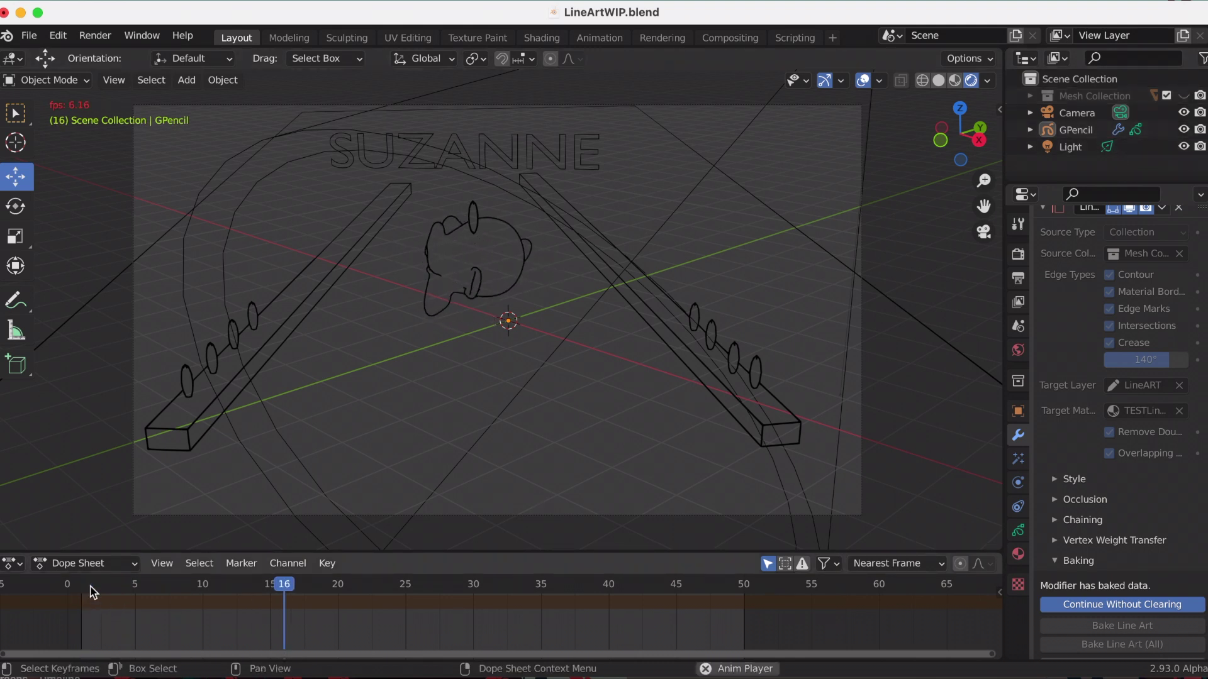
{"action": "key", "text": "Escape"}
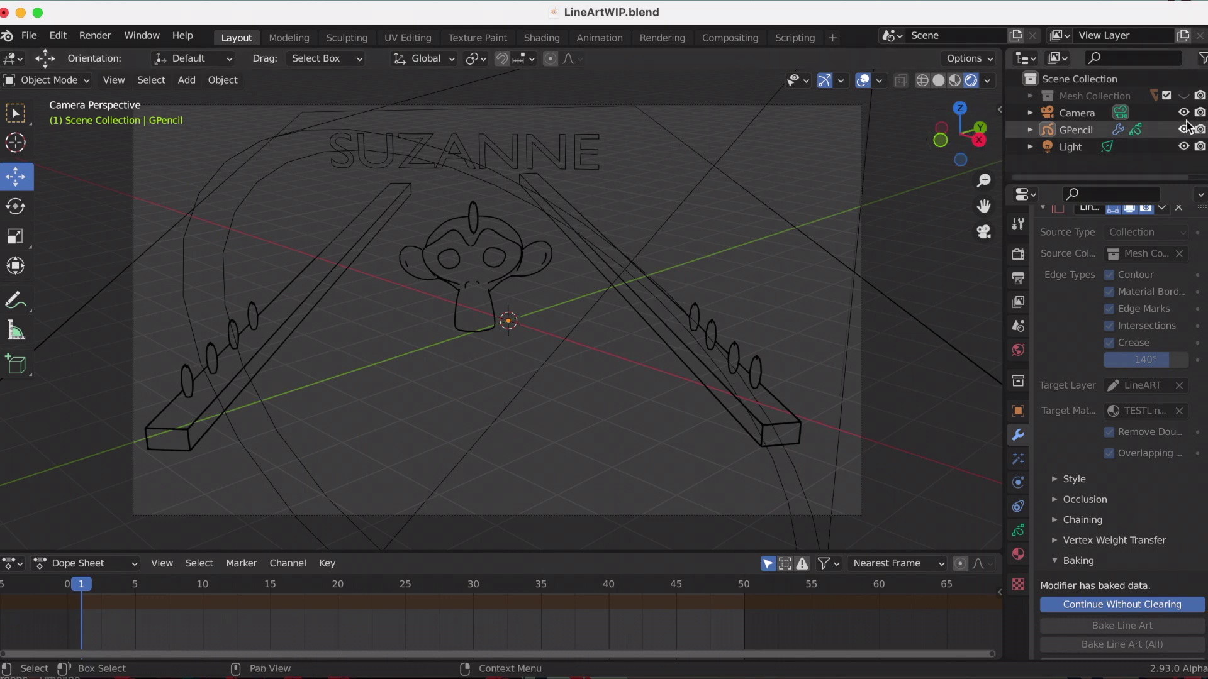
{"action": "left_click", "coordinate": [1184, 96]}
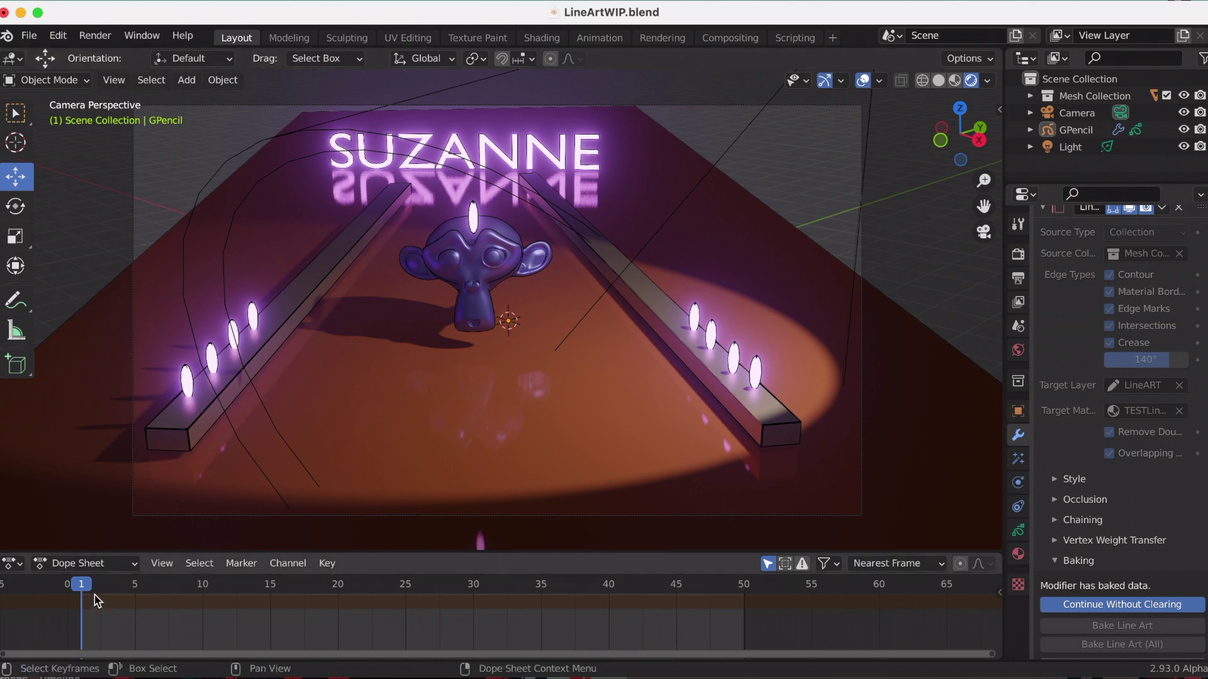
Play the Suzanne animation with viewport overlays turned off.
{"action": "key", "text": "space"}
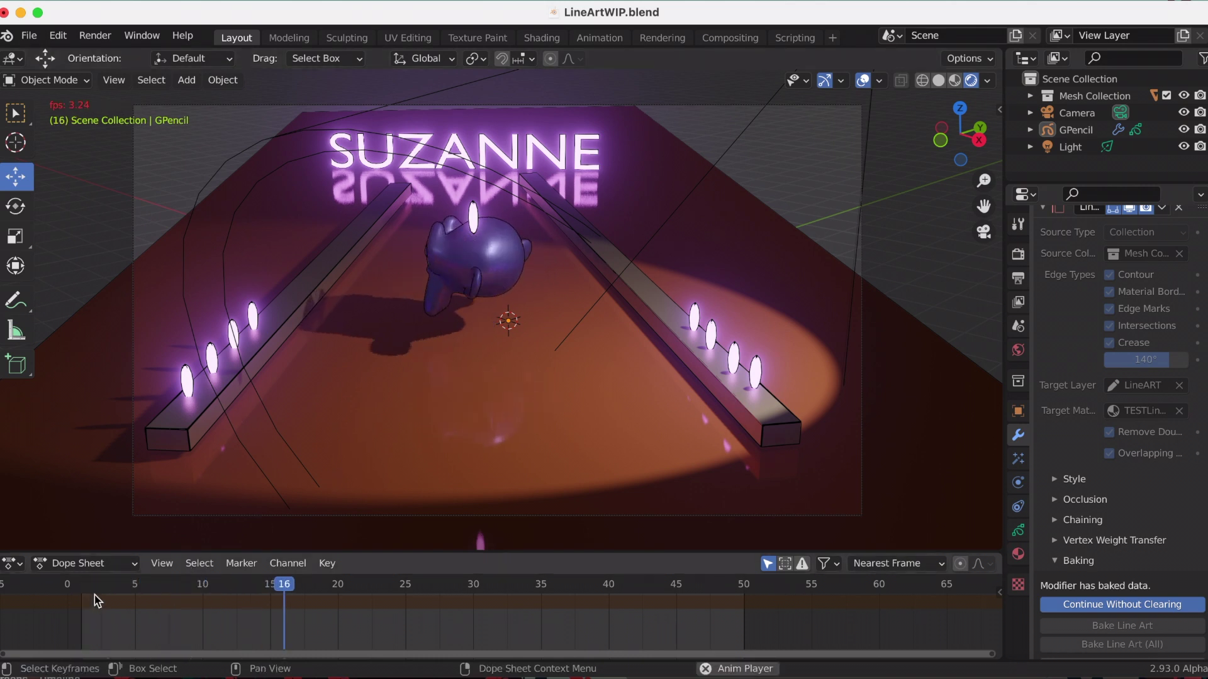
{"action": "key", "text": "shift+alt+z"}
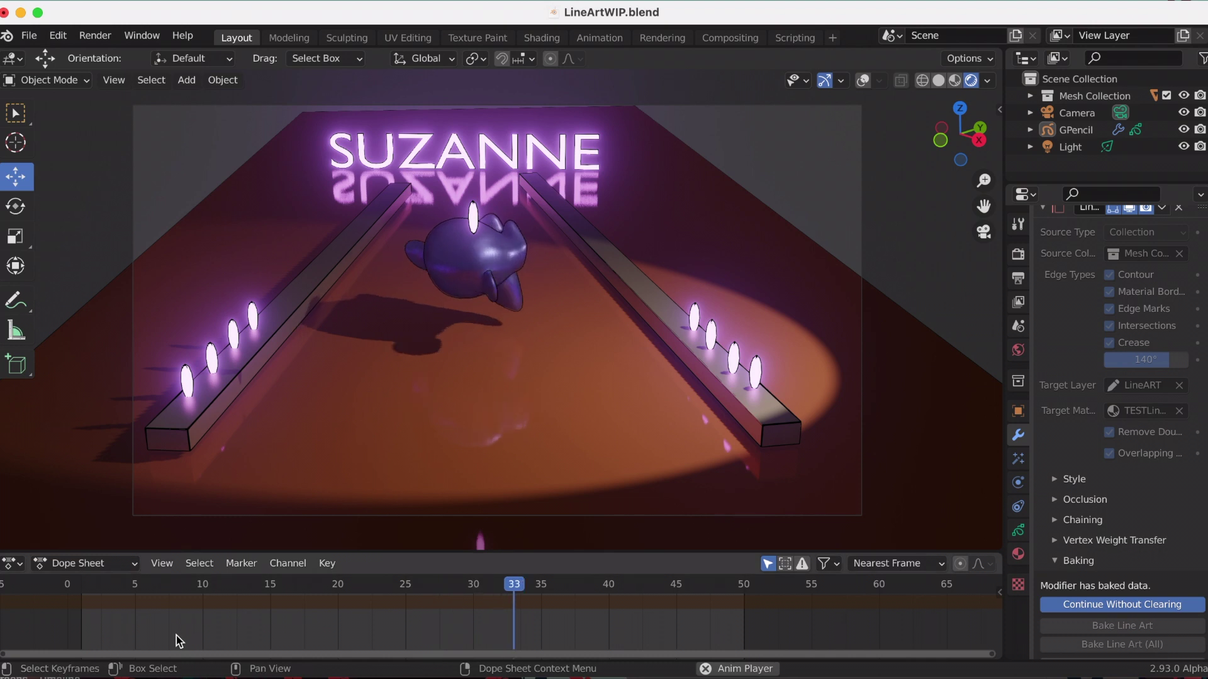